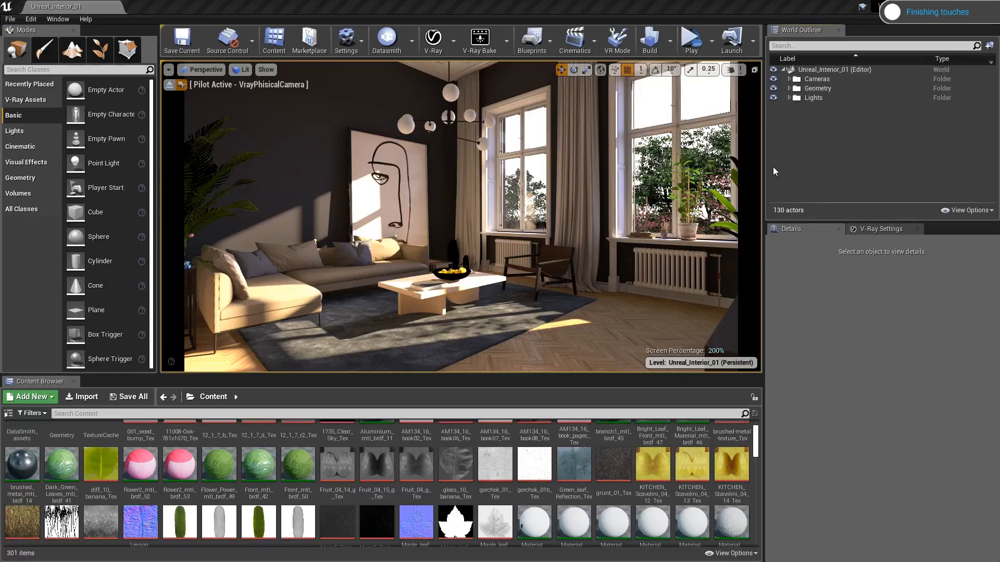
Stop piloting the V-Ray camera and place a sphere reflection capture on the floor by the plant and sideboard.
click(180, 84)
right_drag(443, 244, 485, 261)
key(w)
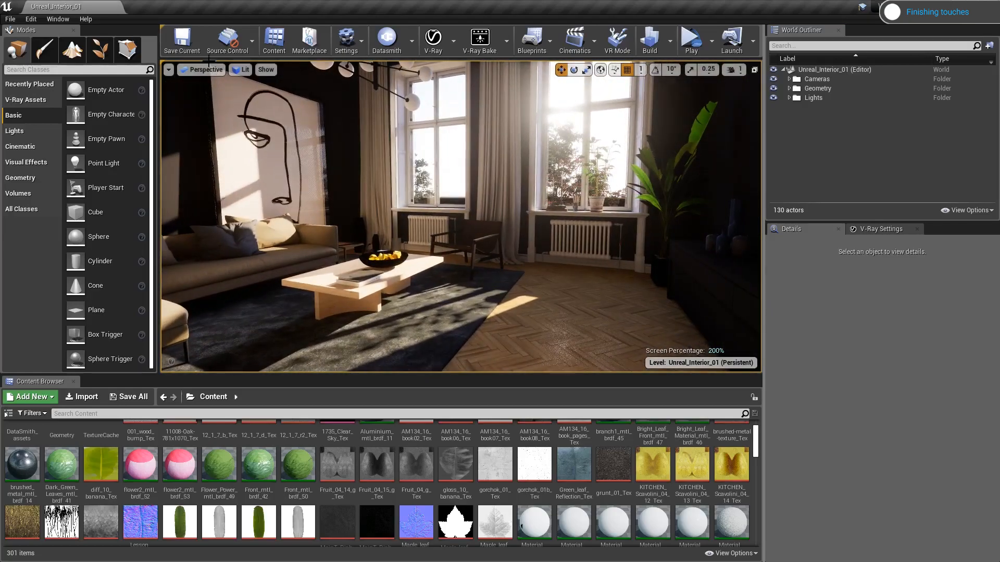
click(237, 70)
click(237, 70)
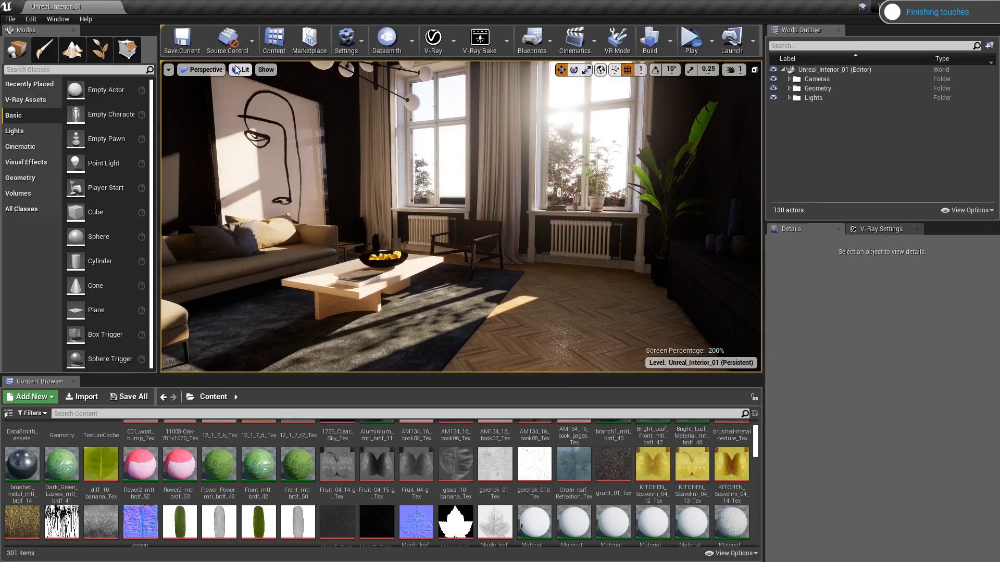
click(21, 164)
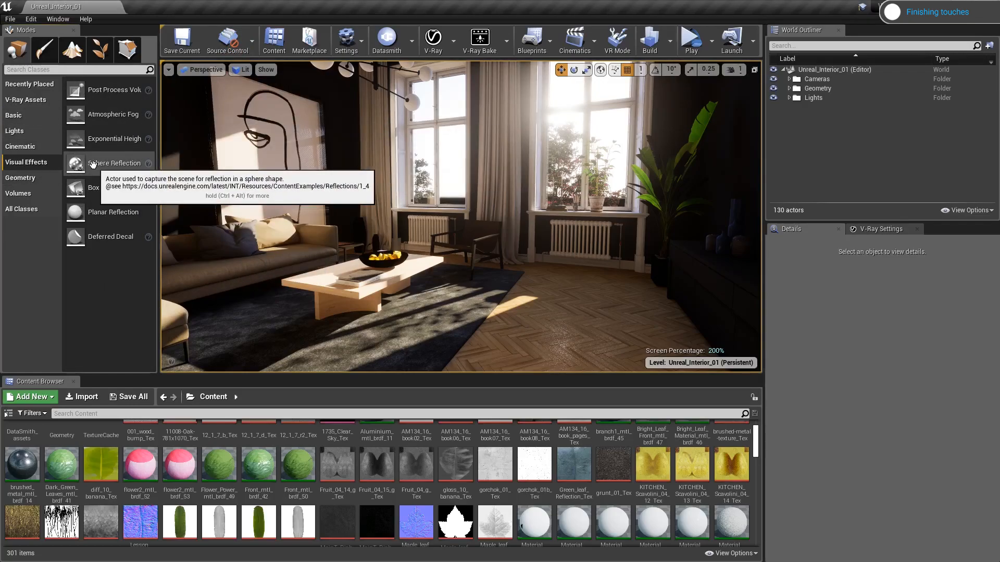
drag(92, 165, 615, 296)
right_drag(615, 297, 609, 290)
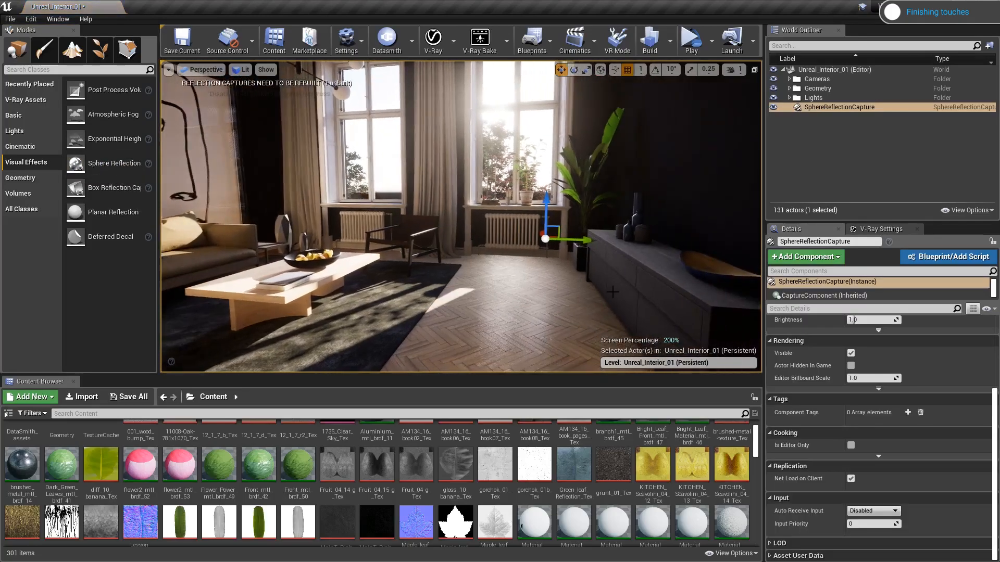
Turn off Game View to display the reflection capture's icon and influence bounds in the viewport.
click(169, 70)
click(169, 206)
right_drag(503, 262, 593, 257)
key(w)
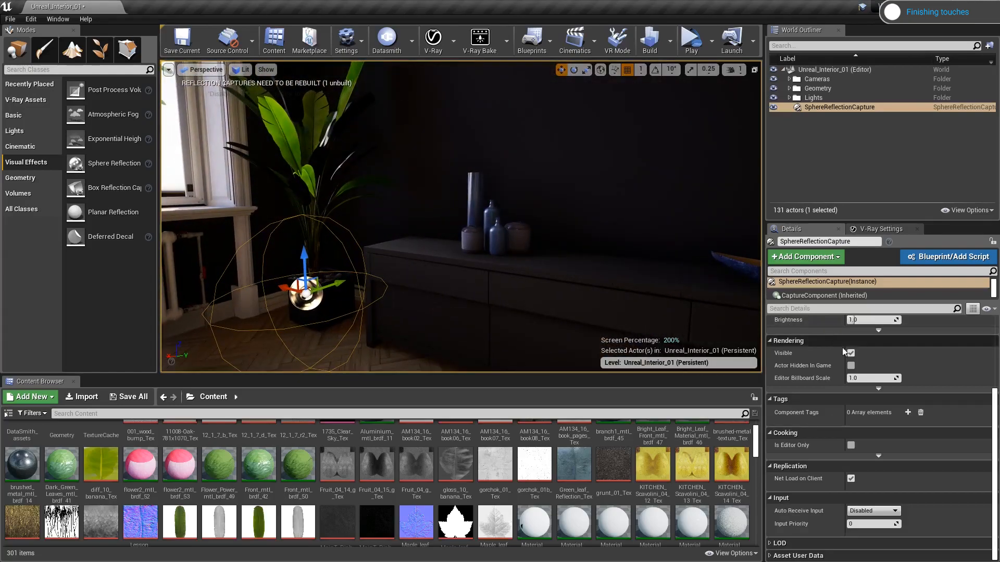
click(851, 353)
click(851, 353)
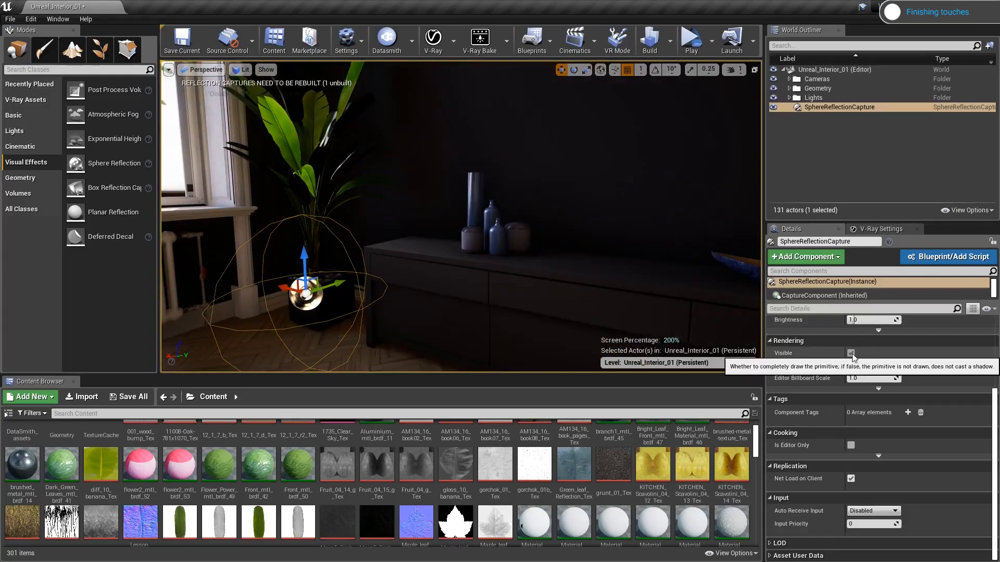
click(851, 353)
click(851, 354)
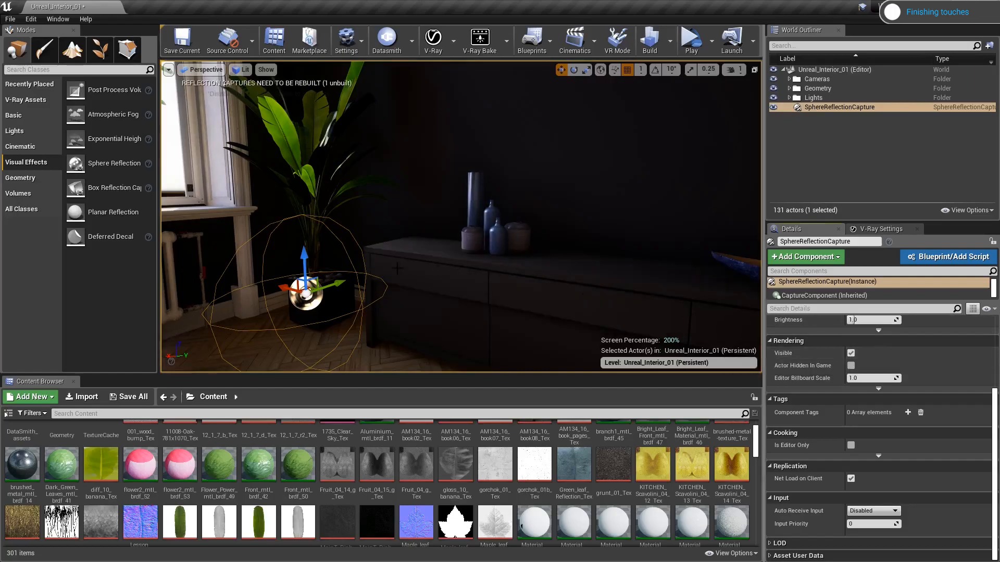
Move the reflection capture up in front of the sideboard's vases and try influence radii of 150 and 200.
drag(995, 412, 991, 339)
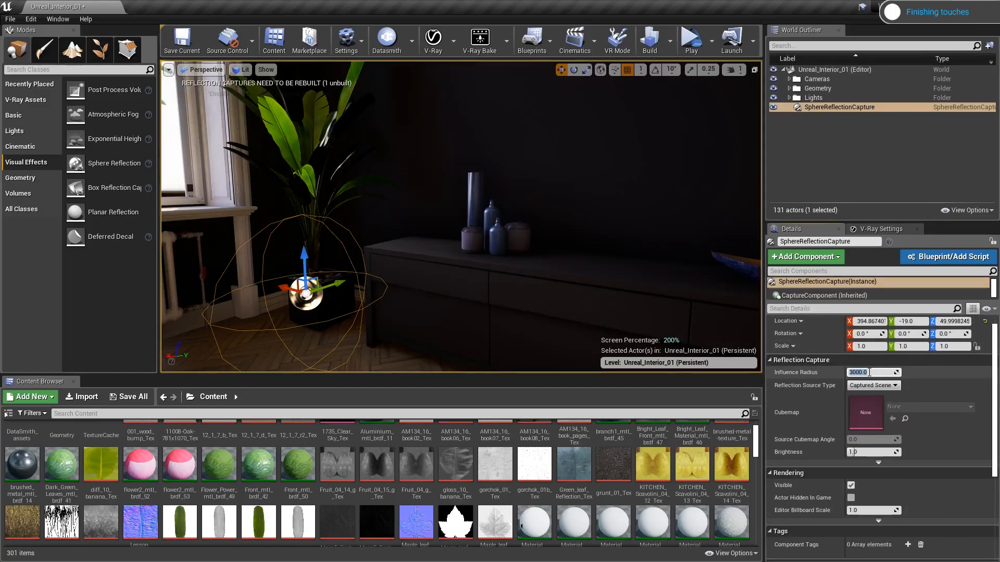
key(Return)
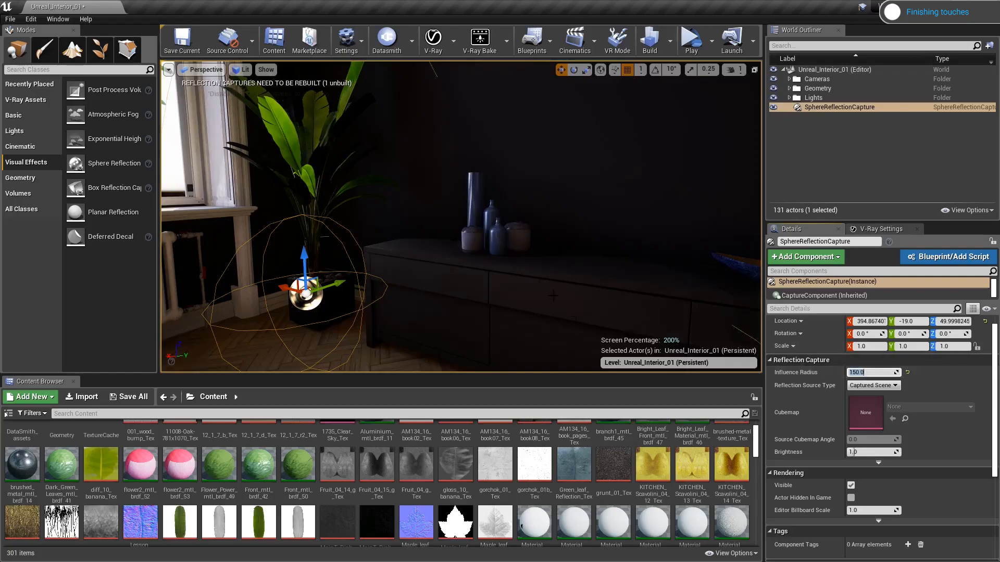
alt+drag(479, 263, 563, 265)
drag(355, 284, 410, 283)
drag(440, 251, 441, 177)
alt+drag(448, 192, 364, 199)
drag(514, 238, 443, 299)
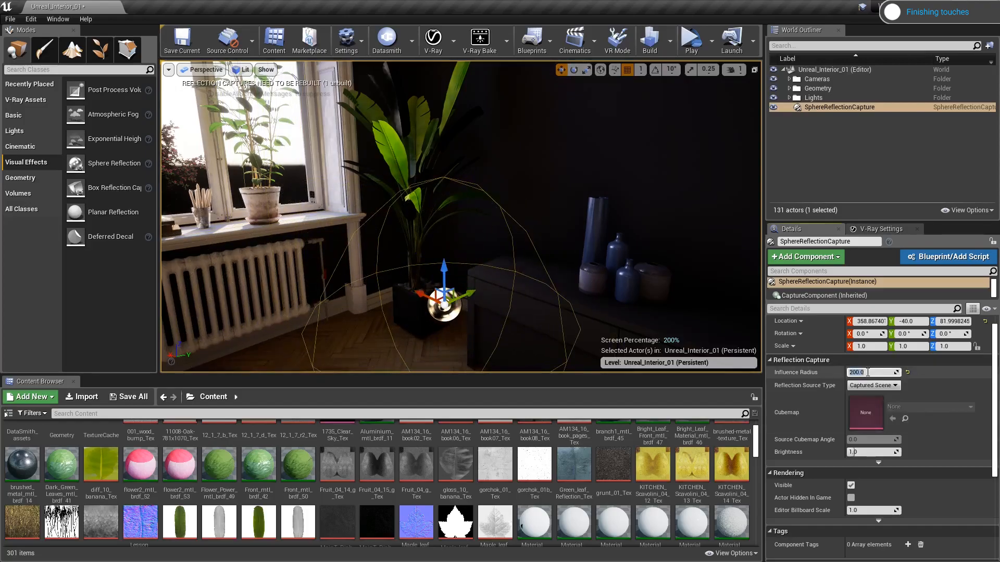
Set the influence radius of the sideboard's reflection capture to 190.
alt+drag(443, 260, 469, 229)
right_drag(466, 260, 317, 261)
click(865, 372)
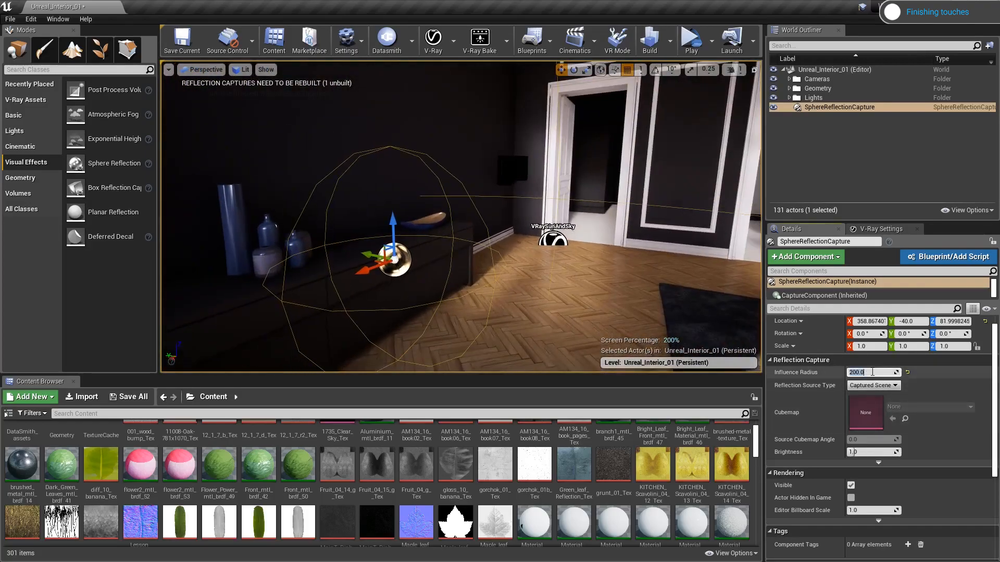
text(190)
key(Return)
drag(423, 246, 421, 239)
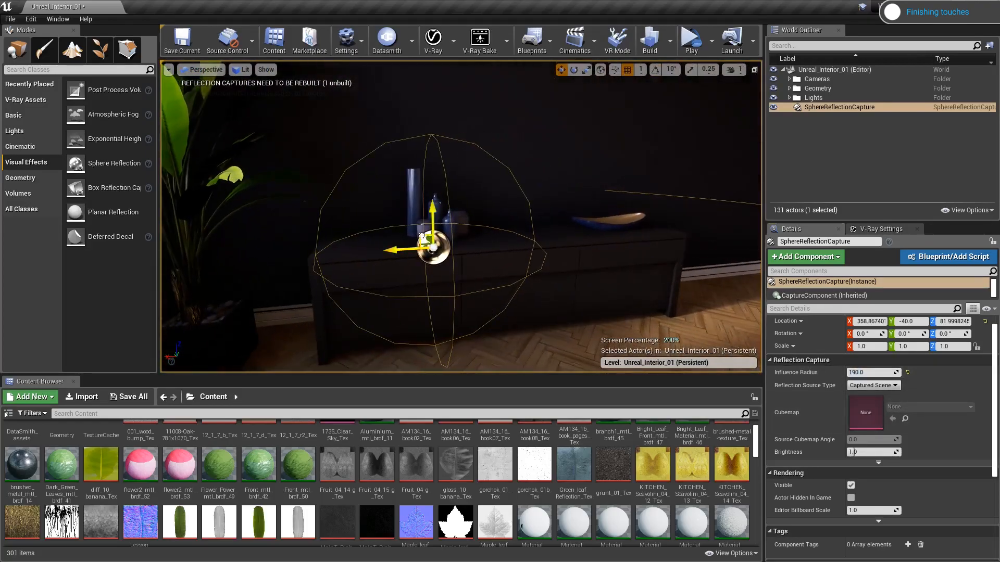
Place a second sphere reflection capture in front of the framed artwork by the sofa and set its influence radius to 150.
right_drag(421, 240, 203, 225)
drag(114, 163, 502, 239)
right_drag(503, 239, 526, 260)
drag(502, 250, 423, 224)
click(866, 372)
text(150)
key(Return)
right_drag(521, 235, 487, 232)
drag(461, 291, 468, 311)
right_drag(468, 311, 458, 271)
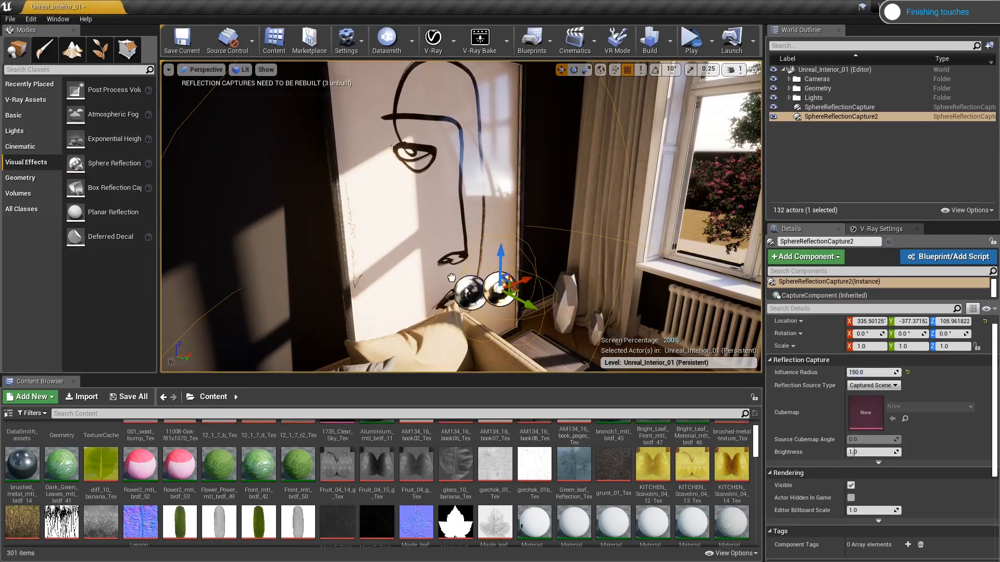
Set the influence radius of the capture by the floor vases to 100 and place another at the windowsill plant with radius 120.
click(870, 373)
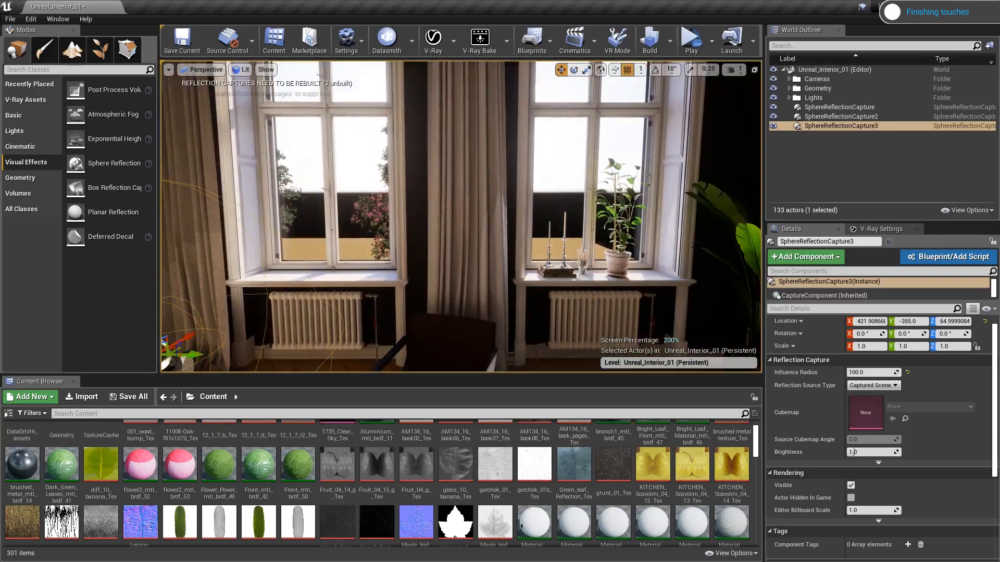
drag(77, 165, 472, 252)
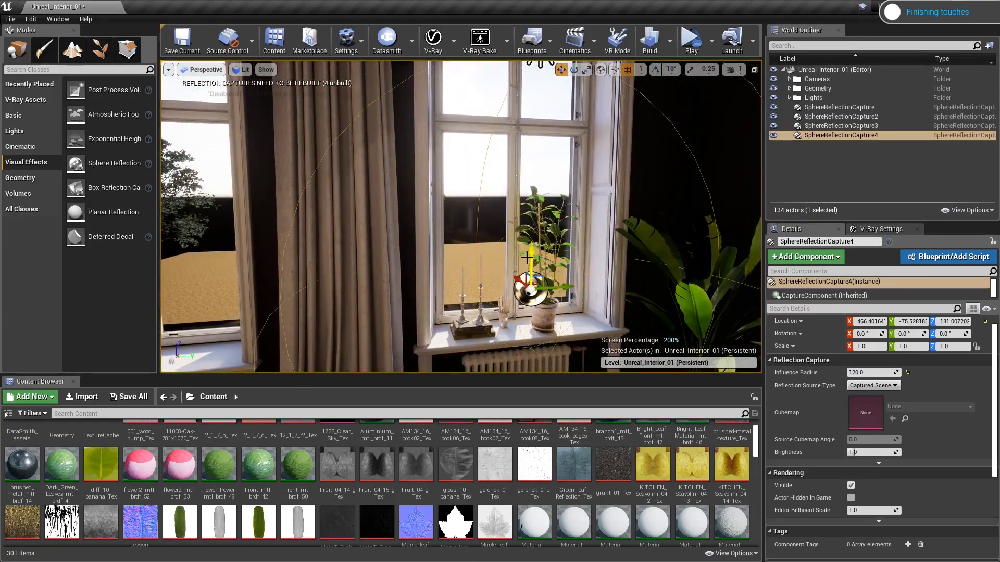
right_drag(526, 255, 396, 258)
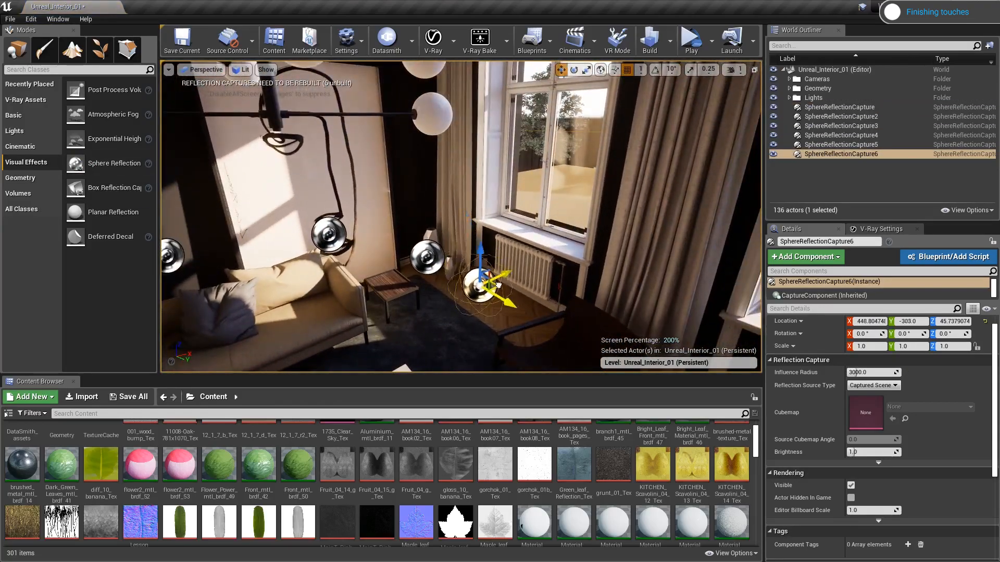
Raise the sixth reflection capture in front of the window nearest the artwork and set its influence radius to 170.
drag(498, 285, 503, 295)
right_drag(504, 295, 512, 281)
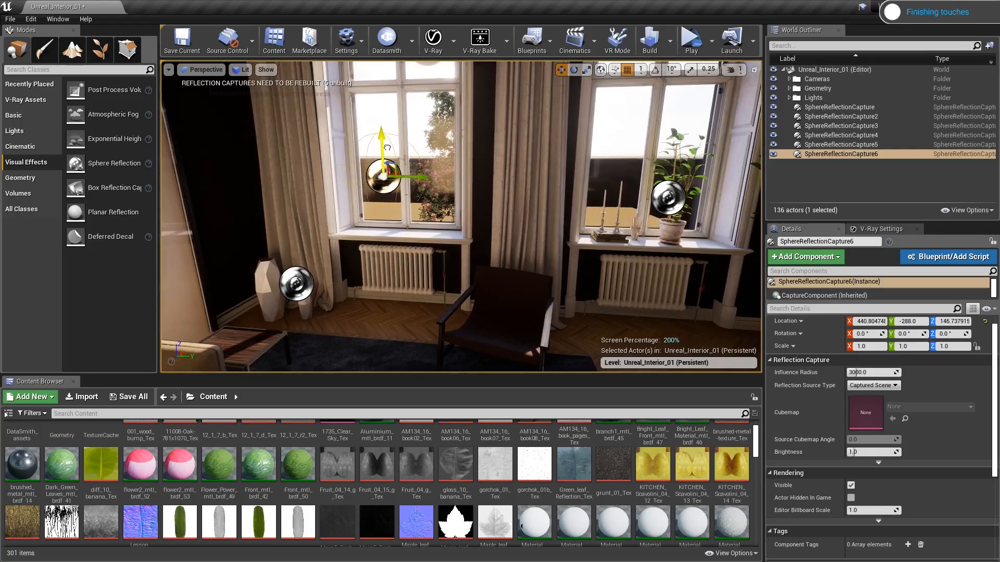
key(Return)
text(170)
key(Return)
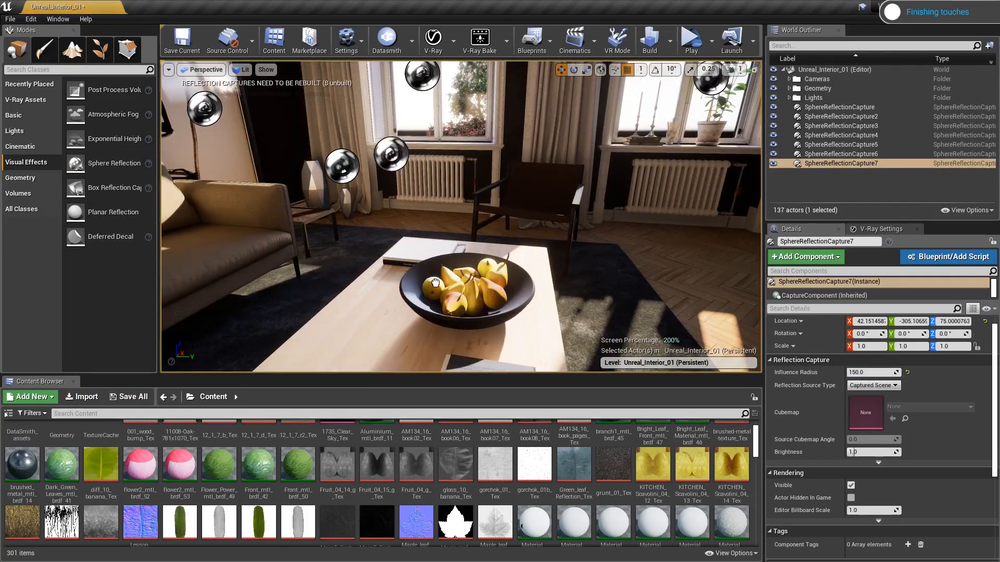
Place an eighth sphere reflection capture beside the fruit bowl on the coffee table and set its influence radius to 100.
drag(76, 163, 446, 257)
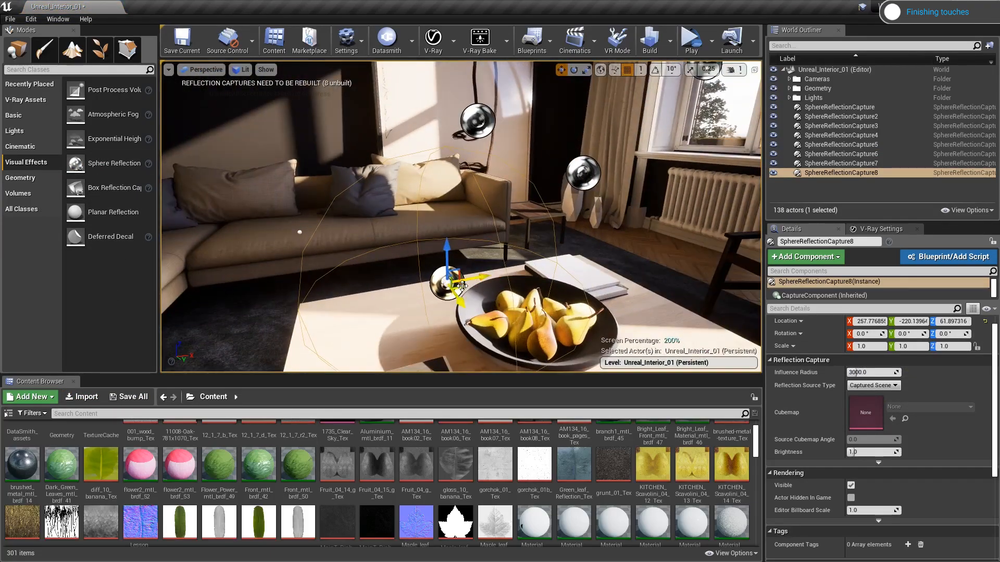
drag(462, 286, 555, 269)
alt+drag(555, 269, 688, 273)
drag(492, 290, 492, 273)
click(872, 373)
text(100)
key(Return)
Turn Game View back on to hide the reflection capture icons in the room view.
mouse_move(573, 235)
right_down()
mouse_move(521, 244)
mouse_move(562, 271)
mouse_move(583, 229)
right_up()
right_drag(521, 235, 469, 244)
click(168, 69)
click(200, 206)
mouse_move(396, 224)
right_down()
mouse_move(573, 235)
mouse_move(525, 250)
mouse_move(459, 245)
mouse_move(453, 208)
right_up()
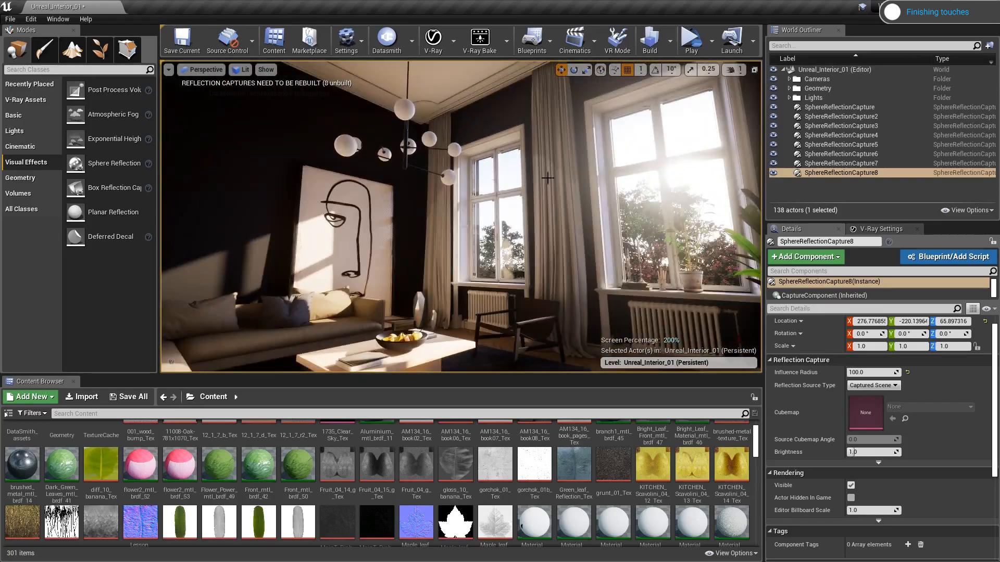
Build the reflection captures and switch the viewport to the V-Ray physical camera.
click(672, 42)
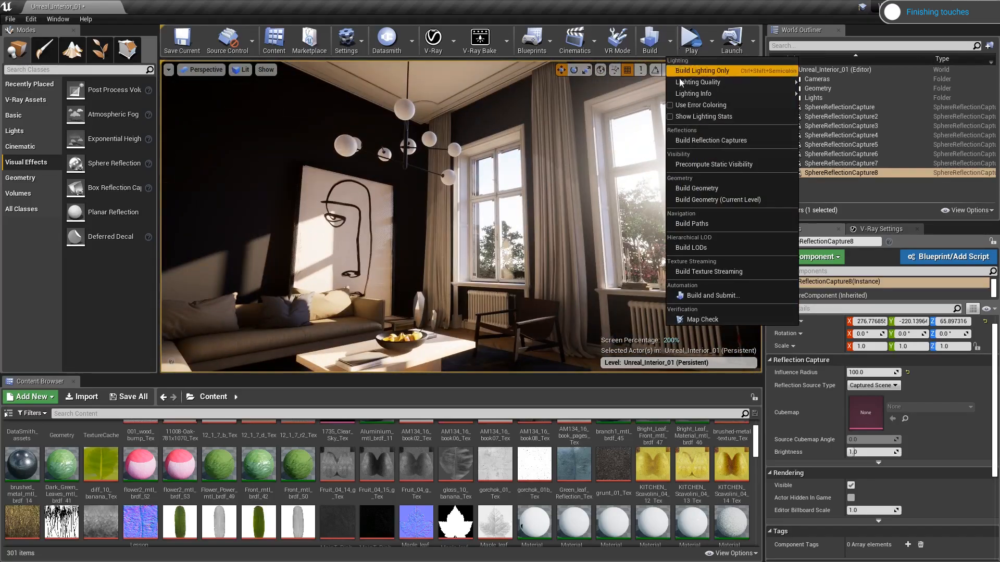
click(719, 140)
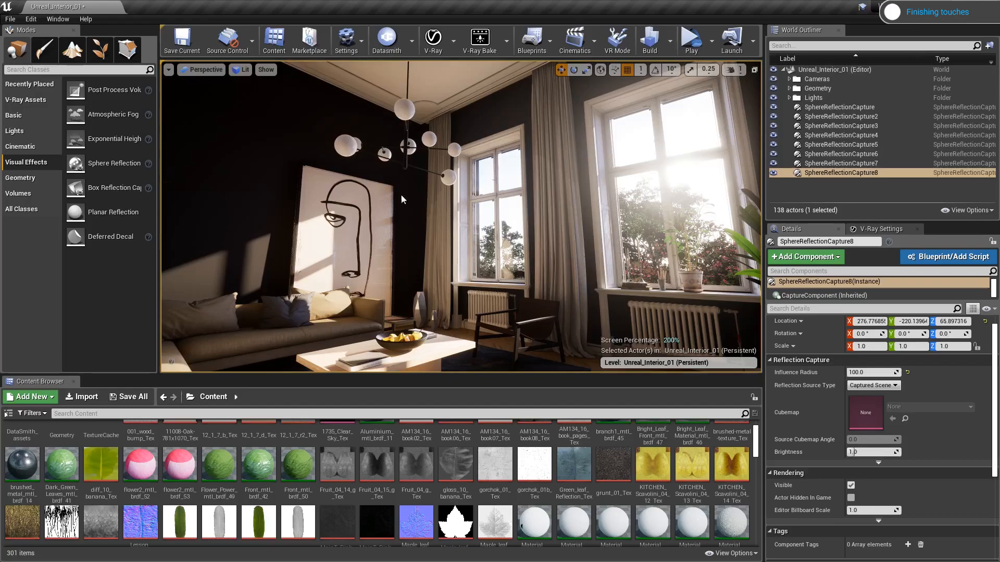
click(202, 70)
click(224, 187)
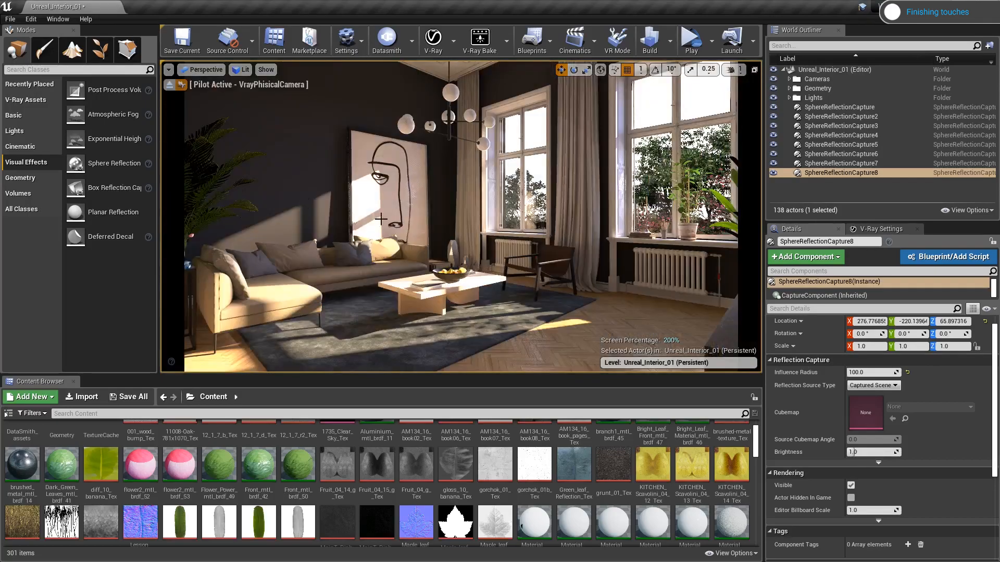
Create a World Outliner folder named ReflectionCapture.
click(807, 194)
right_click(807, 190)
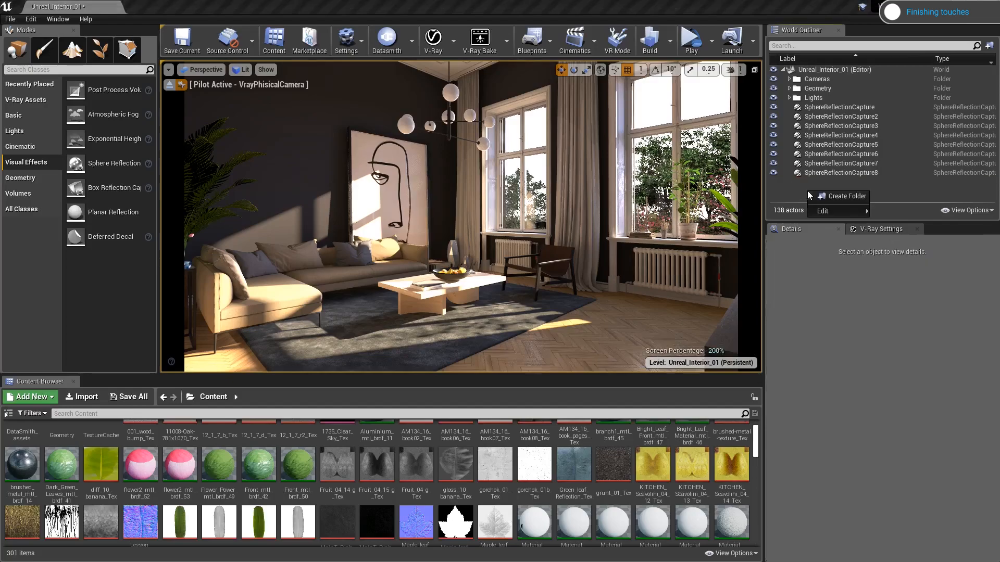
click(821, 196)
text(Reflectio)
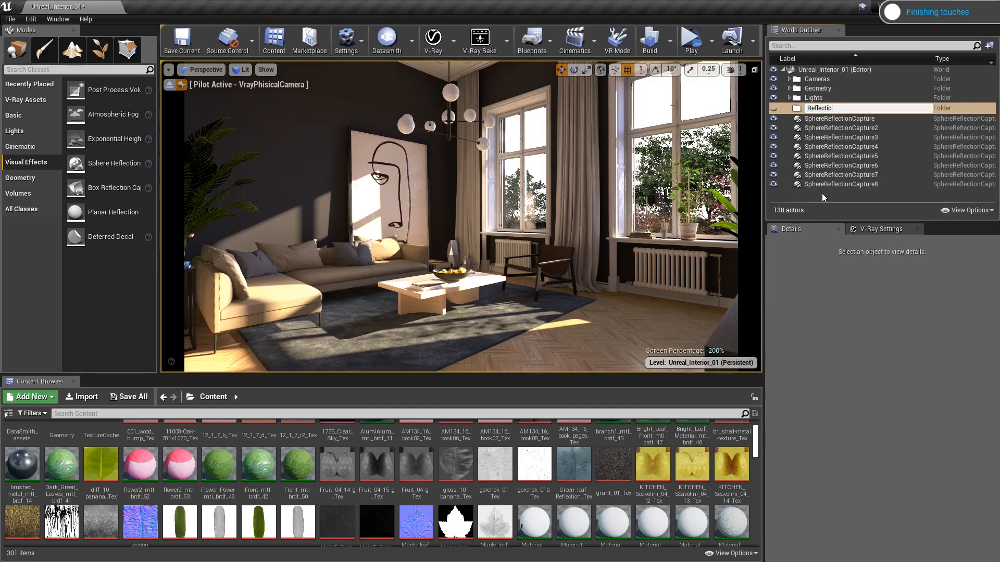
text(nCapture)
key(Return)
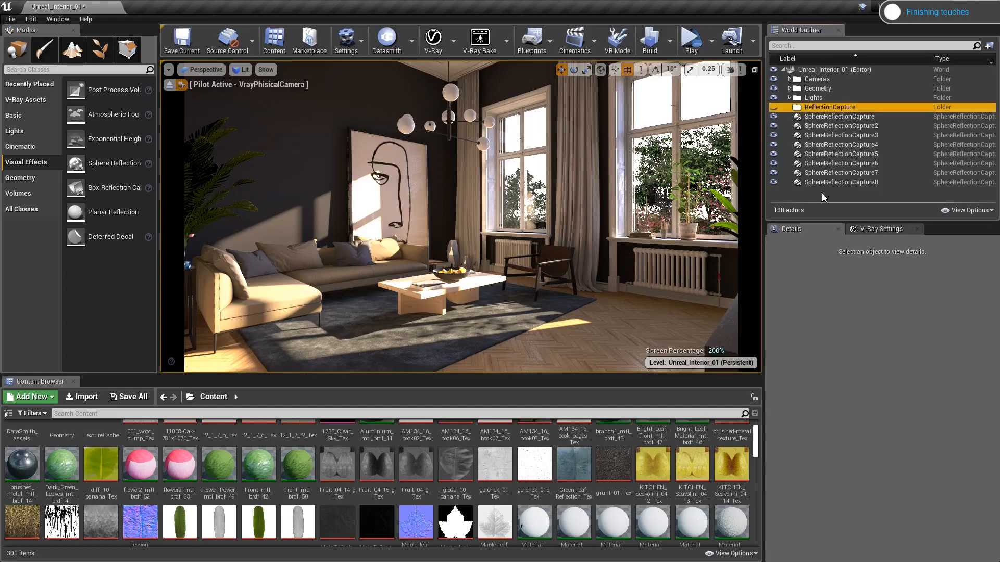
Move all eight sphere reflection captures into the ReflectionCapture folder and collapse it.
click(825, 117)
shift+click(834, 180)
drag(835, 163, 828, 108)
click(789, 108)
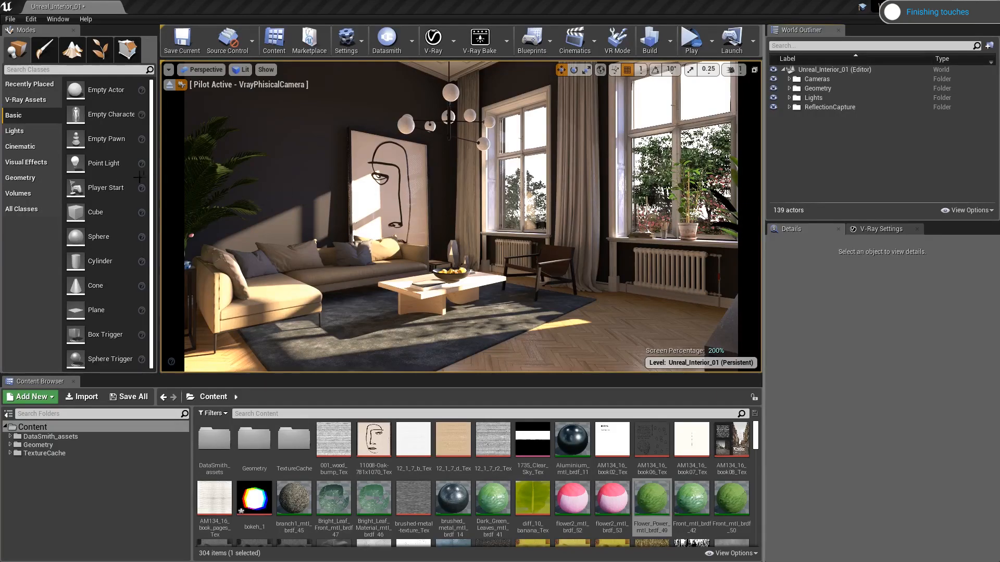
Add a Post Process Volume to the room and turn off Game View to show its bounds.
click(26, 165)
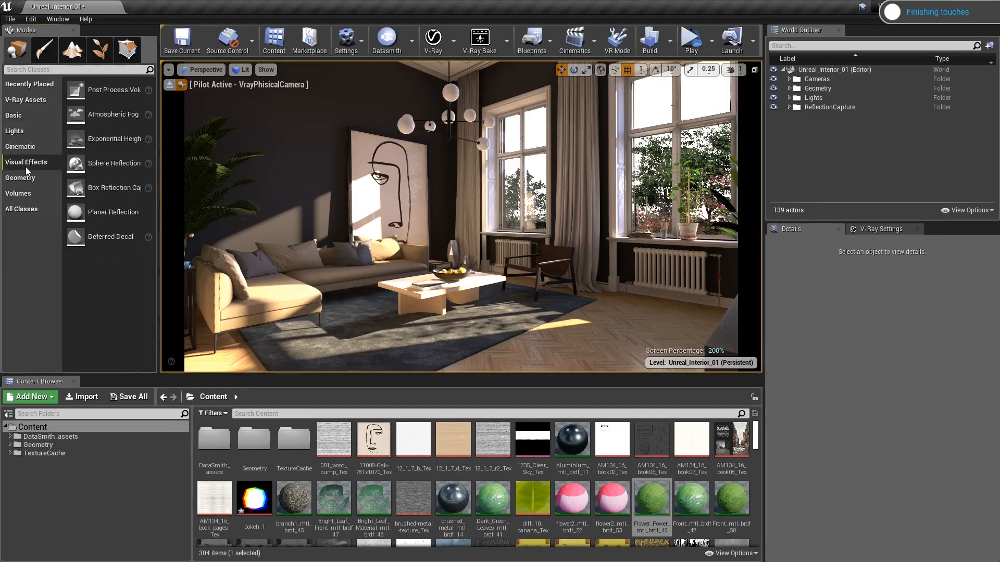
drag(112, 94, 480, 313)
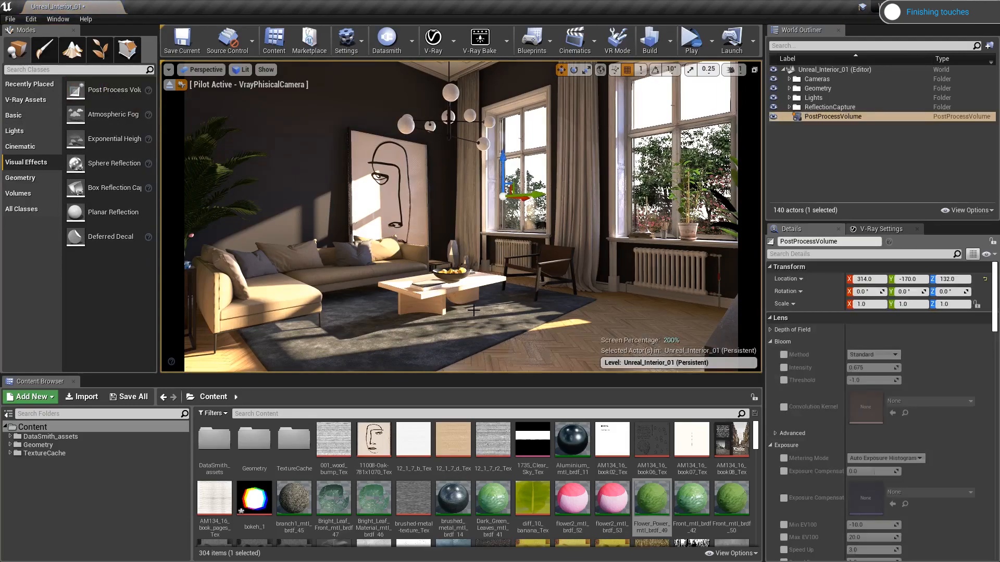
click(169, 70)
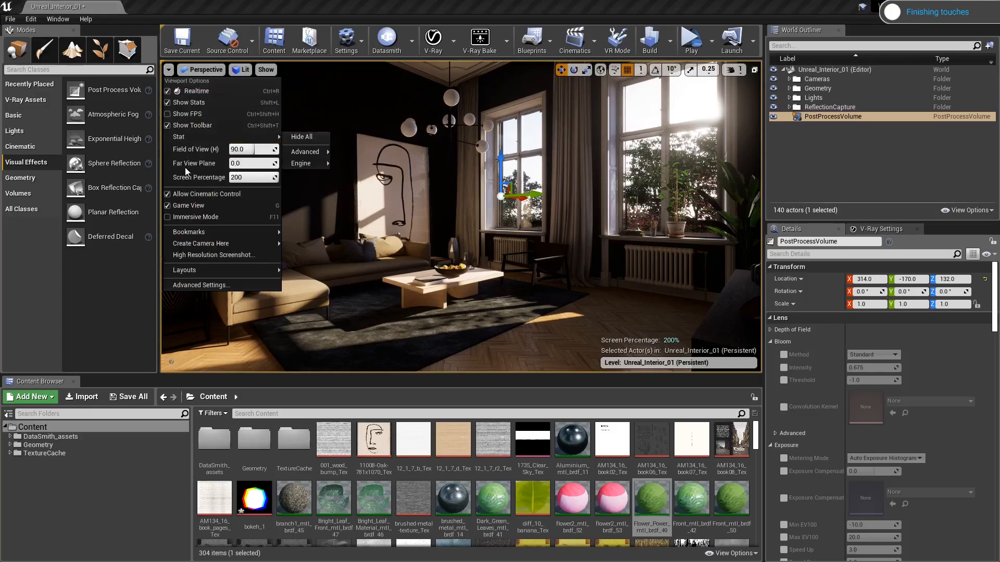
click(168, 208)
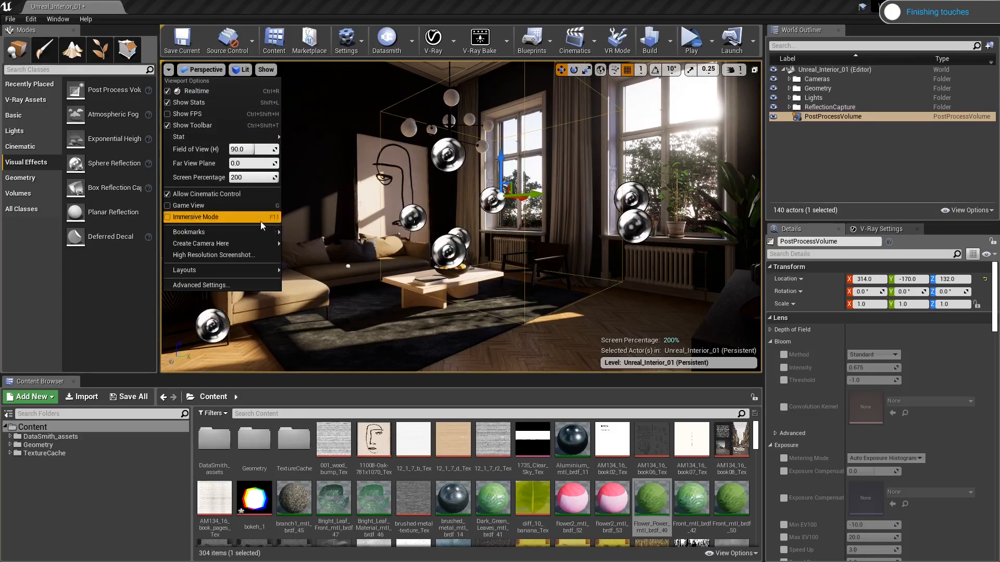
click(484, 11)
Enable Infinite Extent (Unbound) for the Post Process Volume and turn Game View back on.
drag(993, 318, 991, 485)
click(851, 486)
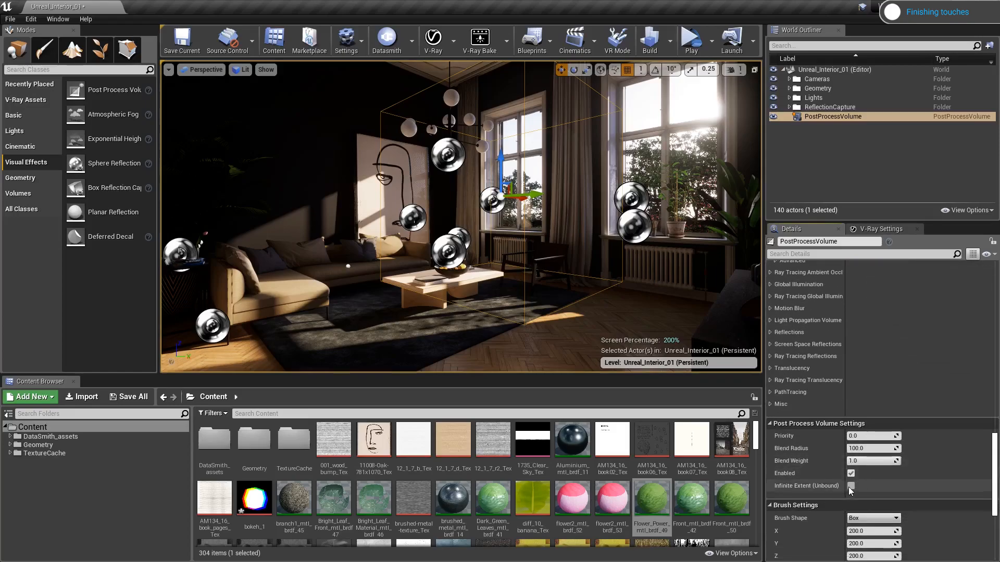
drag(993, 453, 993, 284)
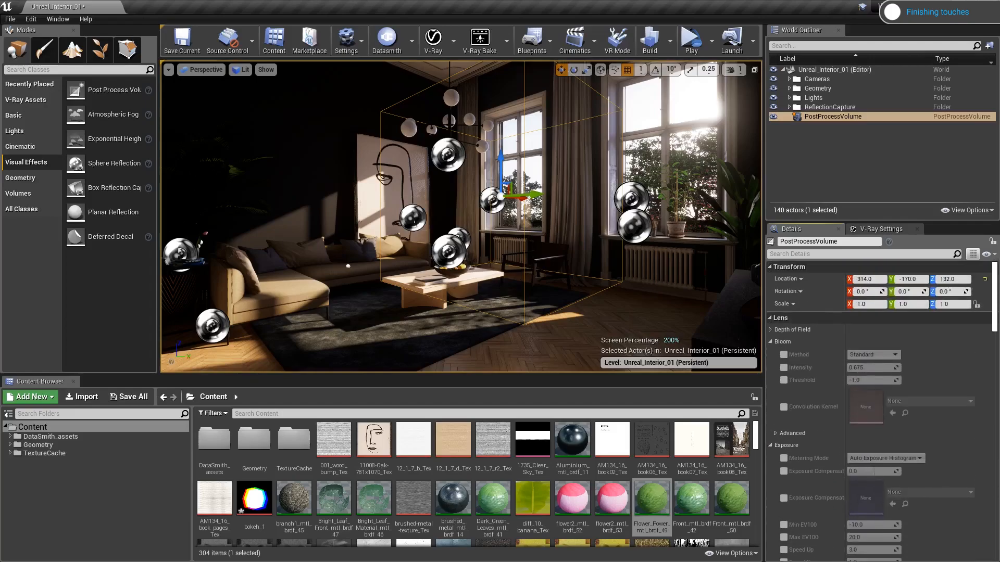
click(168, 69)
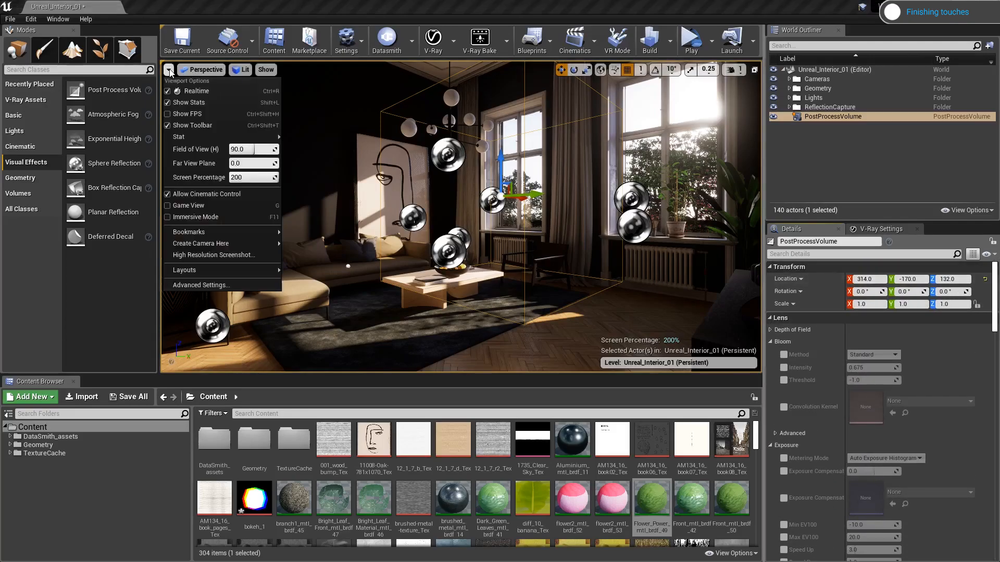
click(485, 11)
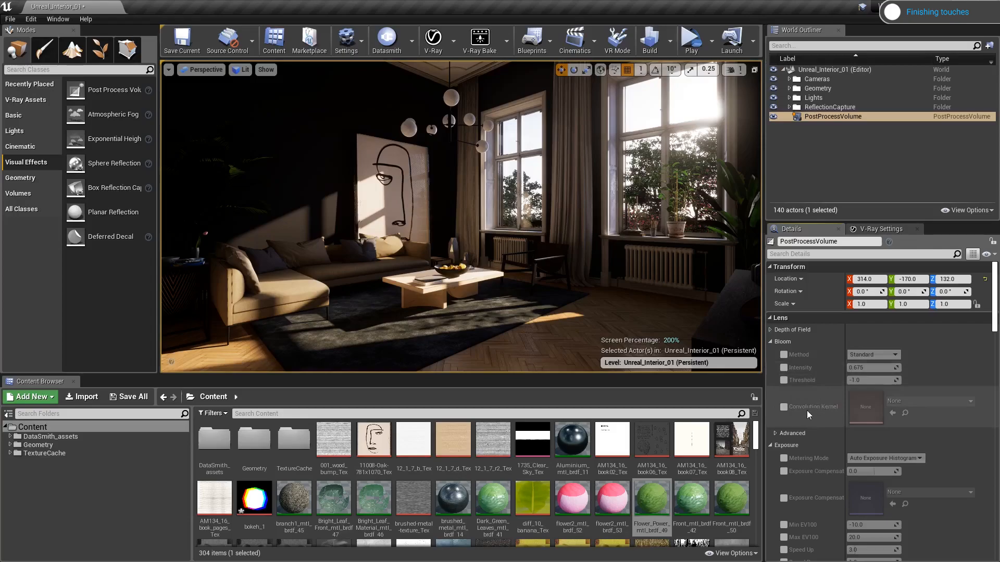
Enable the Bloom Method and Intensity overrides and raise the bloom Intensity to about 3.57.
click(784, 355)
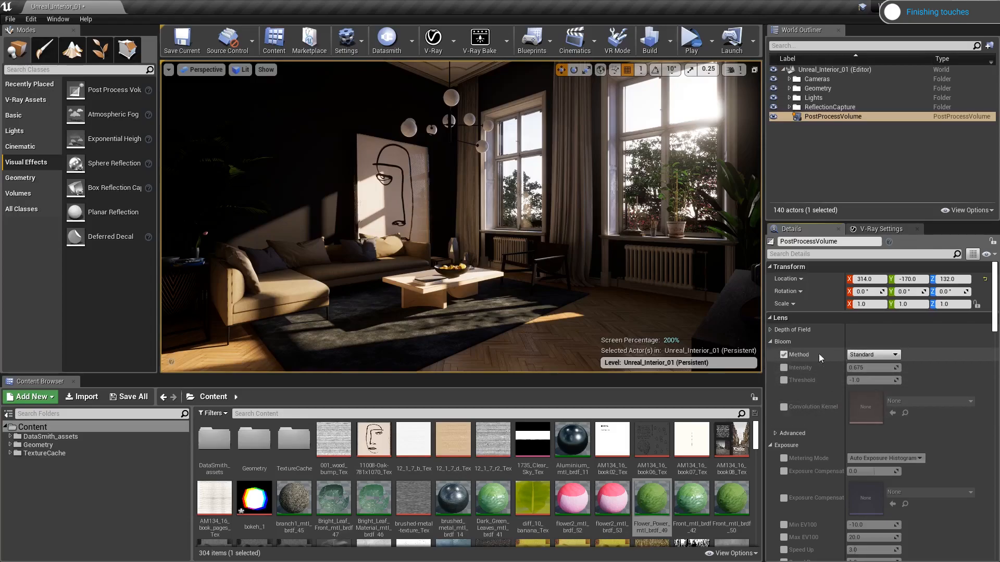
click(785, 367)
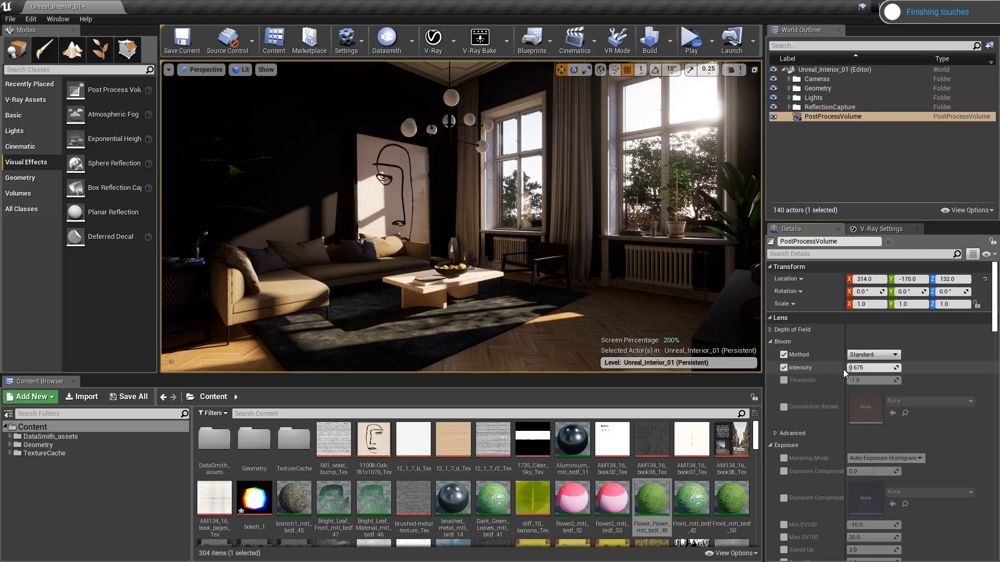
drag(867, 369, 923, 369)
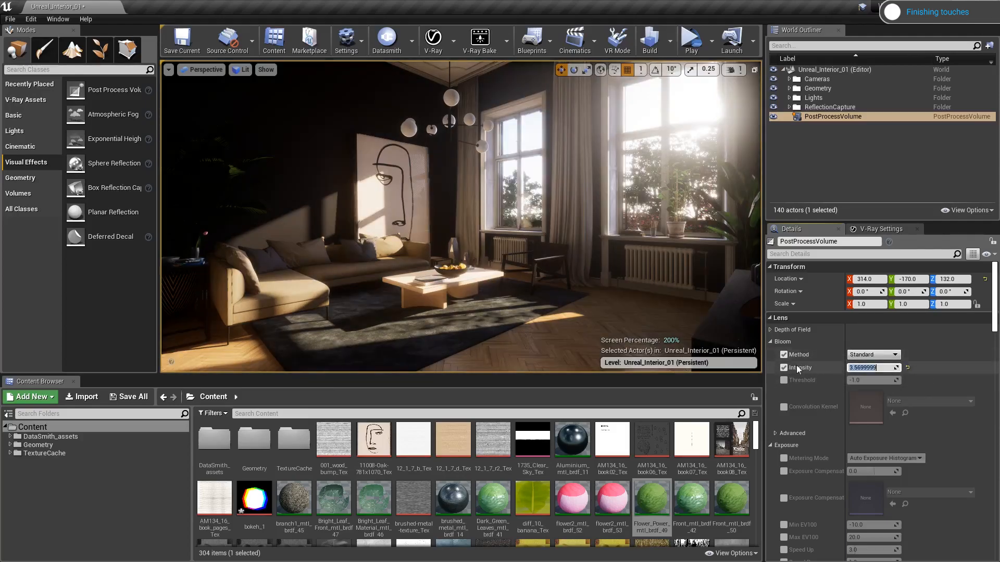
Enable the bloom Threshold override and set it to -0.14.
click(784, 381)
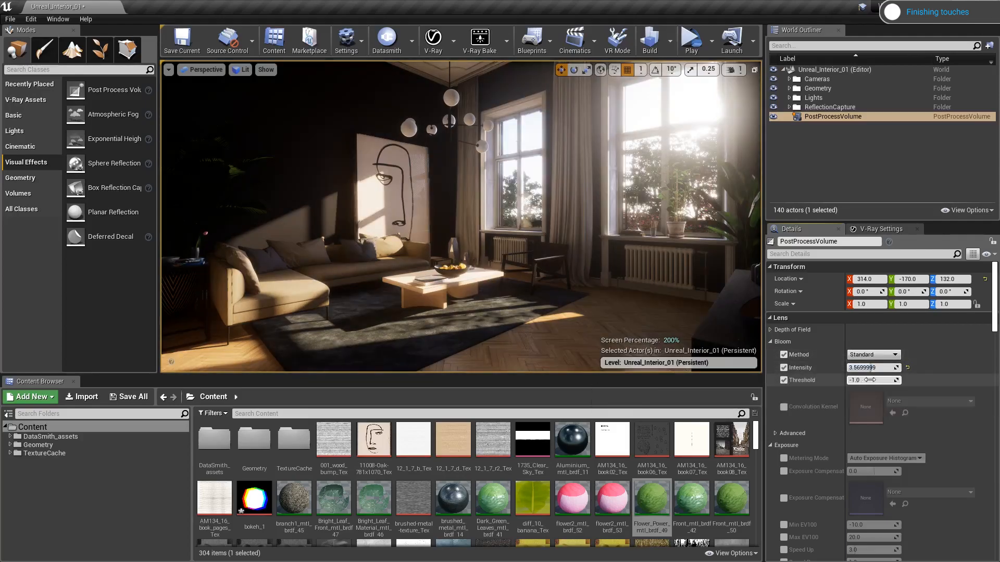
click(871, 380)
text(-0.14)
key(Return)
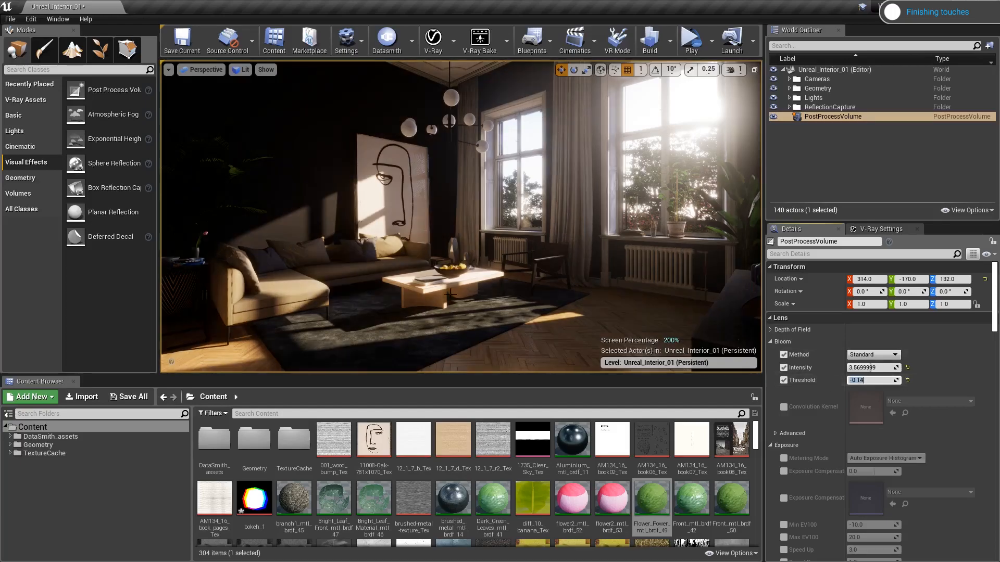
Enable the exposure Metering Mode override and set it to Manual.
key(w)
right_drag(478, 269, 454, 271)
key(s)
key(w)
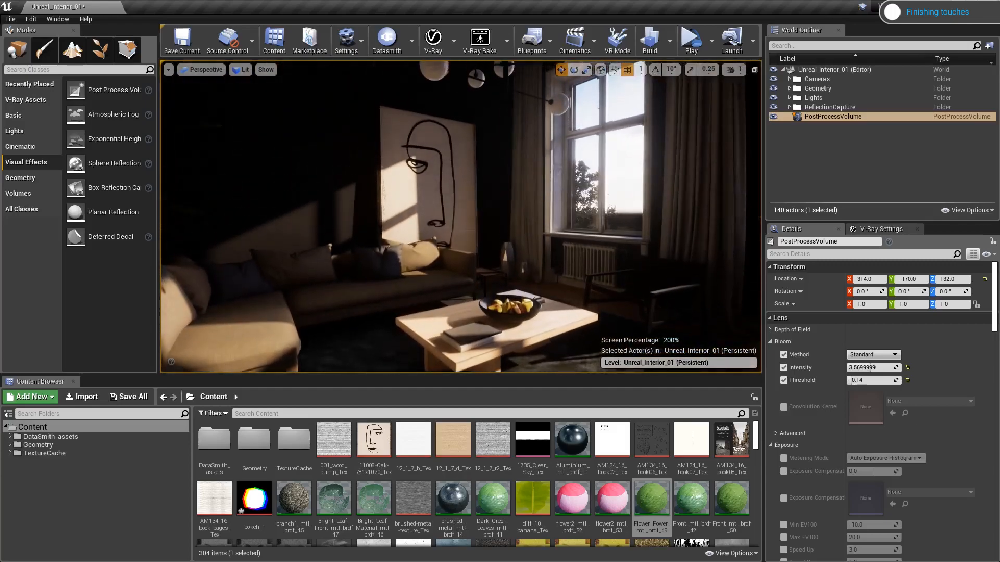
click(783, 459)
click(863, 460)
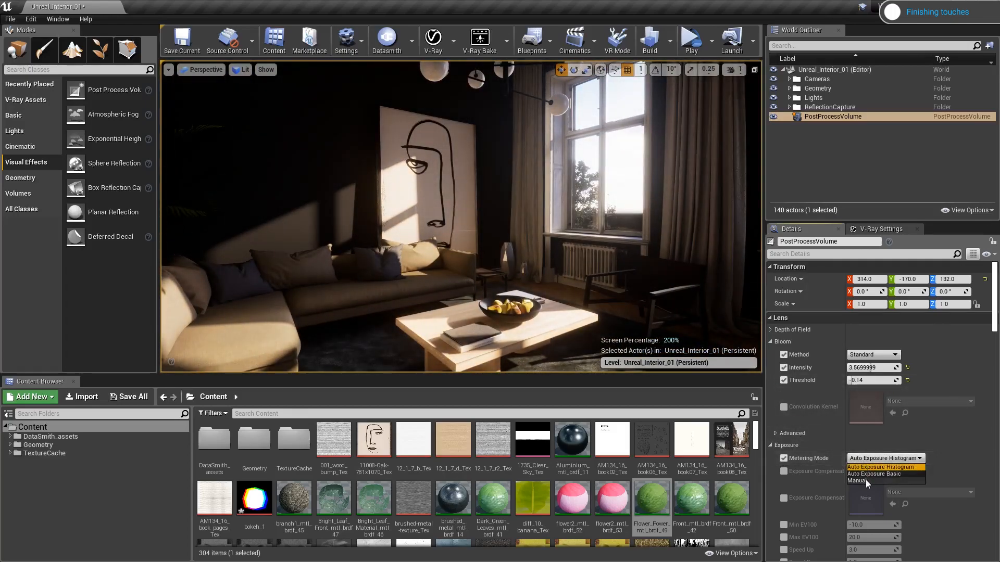
click(860, 480)
Enable Exposure Compensation and set it to 9.0.
click(784, 471)
click(870, 471)
text(9)
key(Return)
right_drag(555, 284, 651, 291)
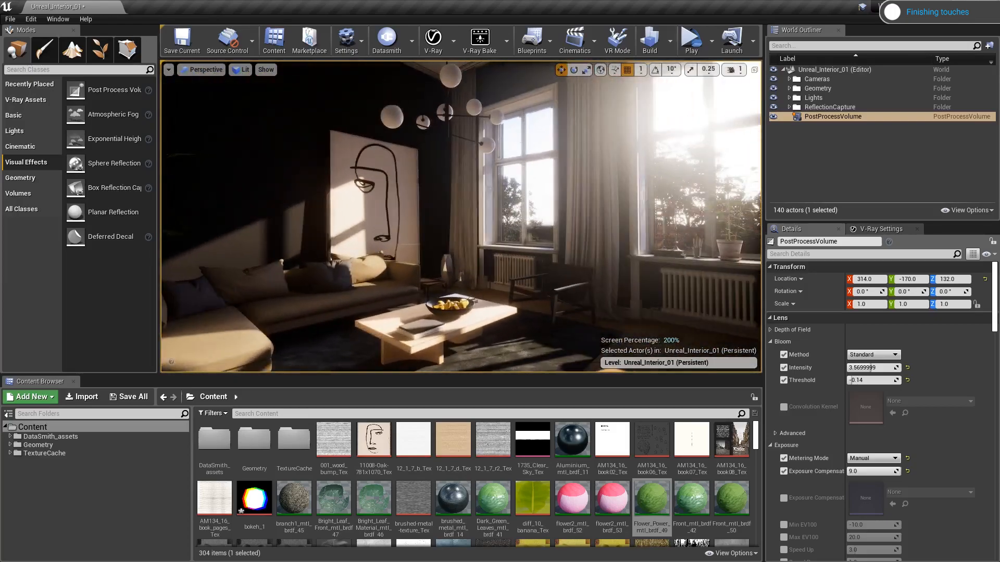
Collapse the Bloom and Exposure settings, then enable the Lens Flares Intensity override and set it to 0.02.
click(770, 342)
click(770, 354)
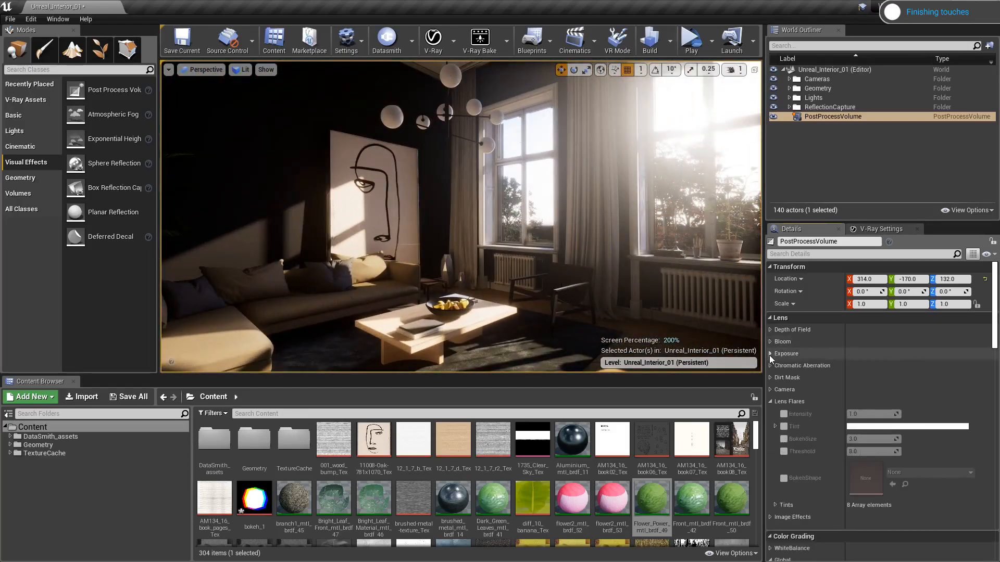
drag(995, 336, 995, 342)
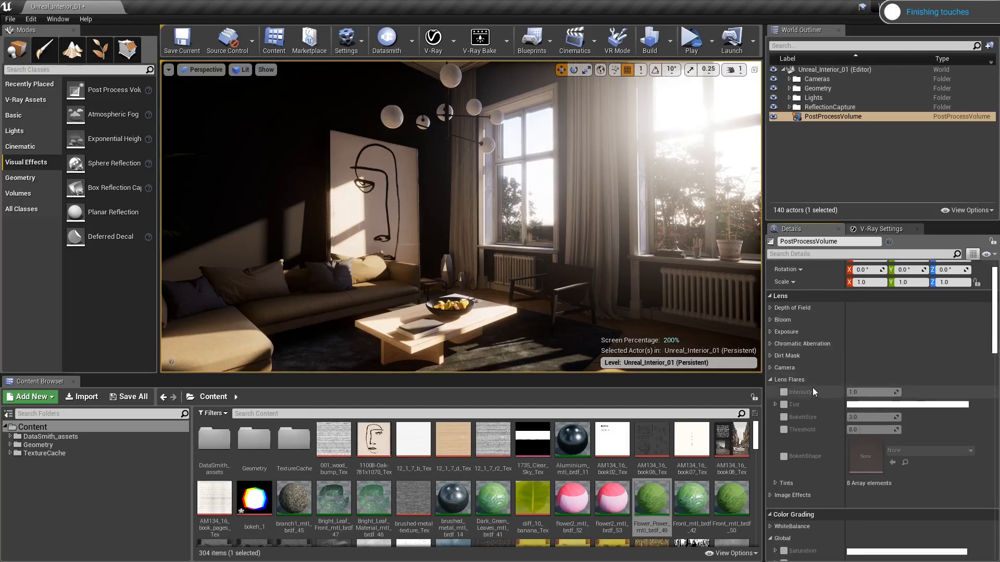
click(784, 392)
click(880, 392)
text(0)
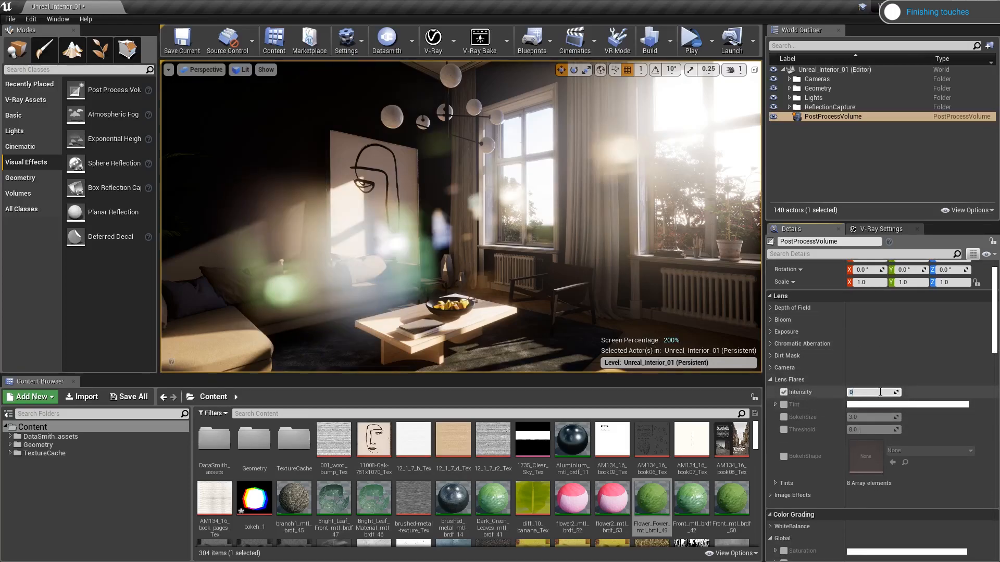
key(Return)
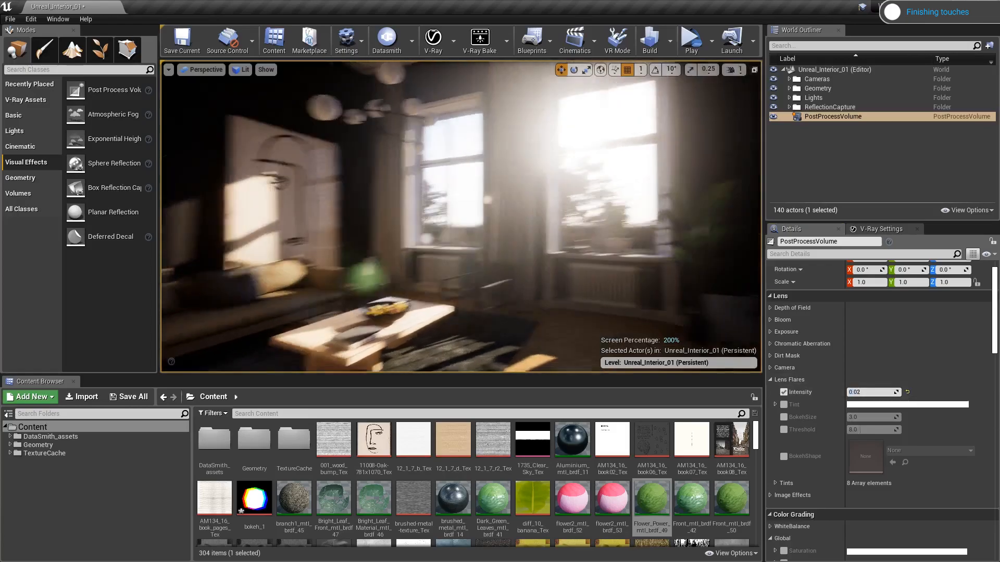
right_drag(461, 216, 502, 187)
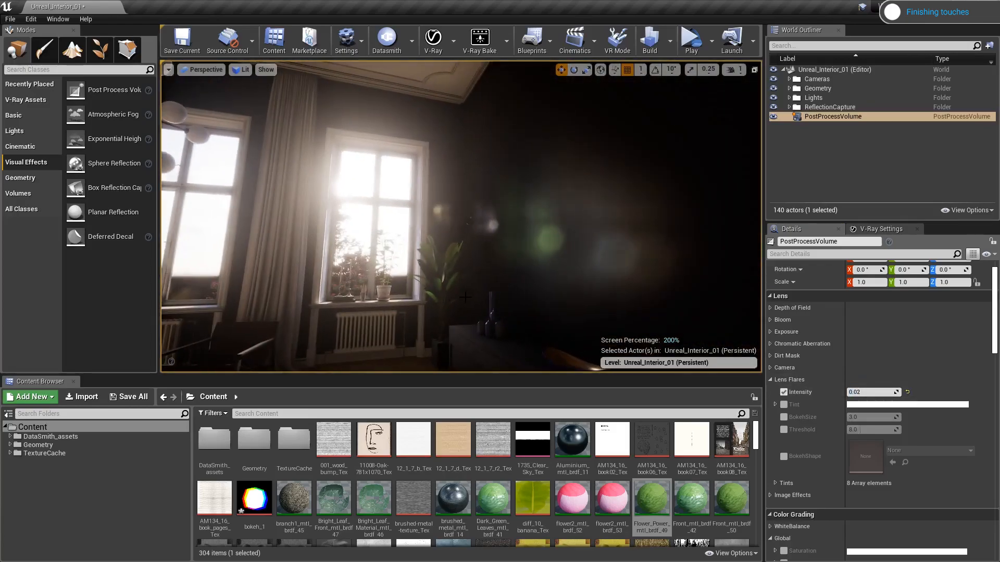
Enable the lens flare BokehSize and Threshold overrides and set both to 32.
click(784, 417)
click(880, 417)
text(32)
key(Return)
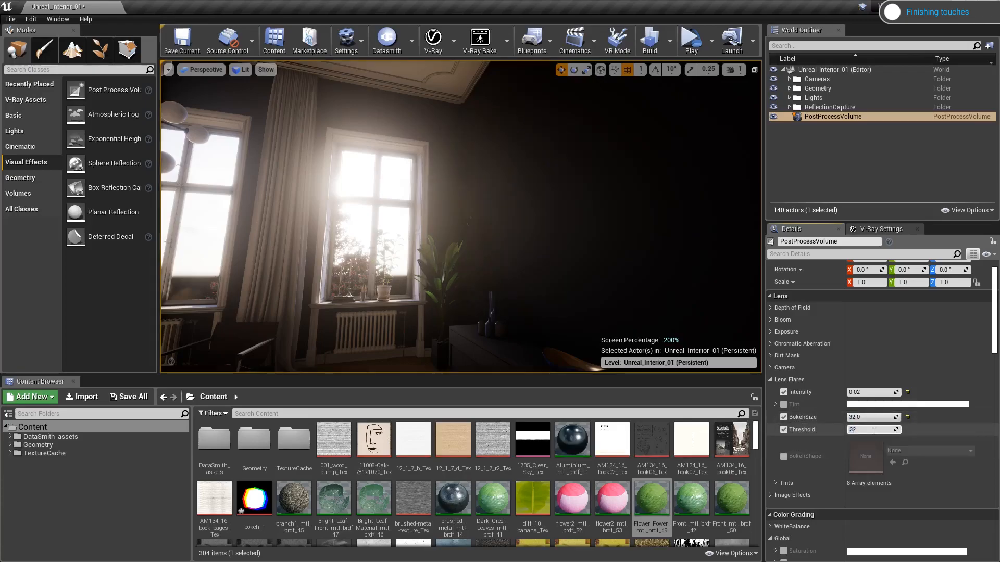
Enable BokehShape, assign the bokeh_1 texture to it, and collapse the Lens Flares settings.
click(783, 456)
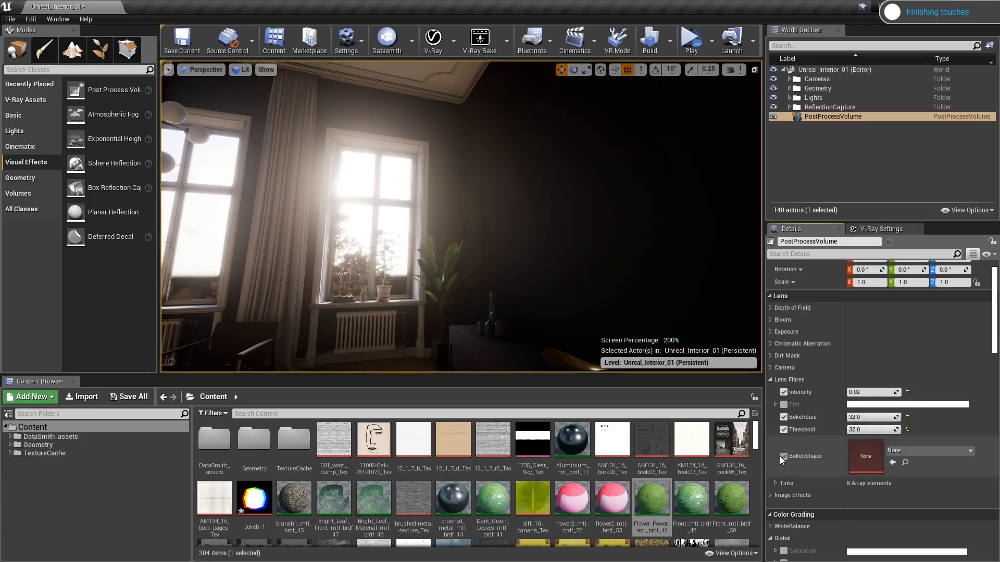
drag(254, 498, 802, 463)
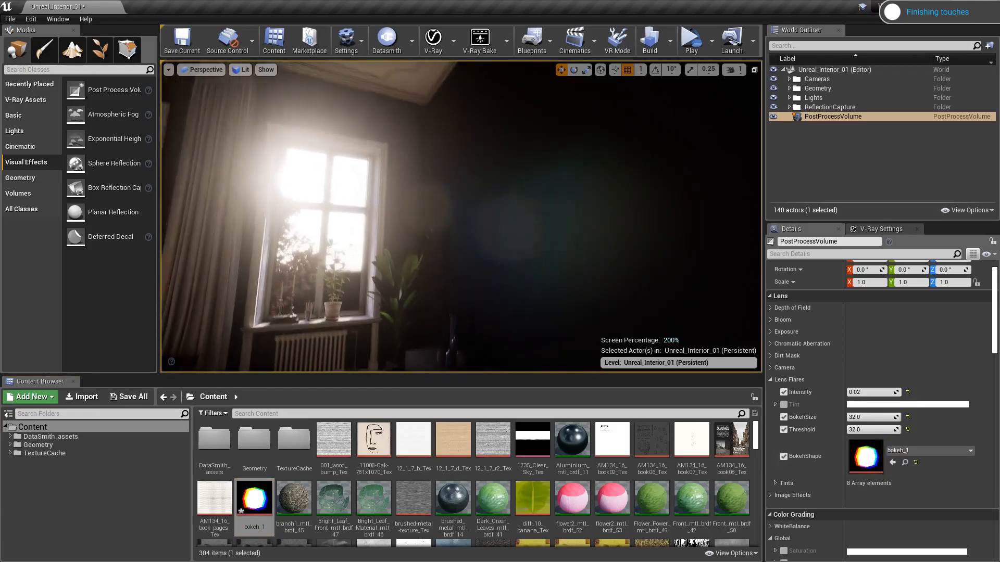
drag(995, 340, 995, 340)
click(770, 376)
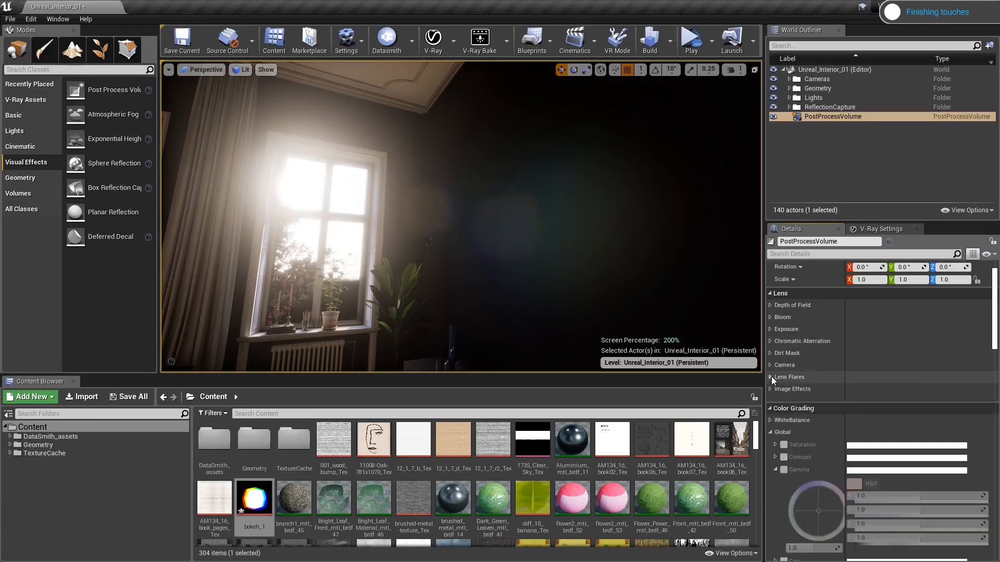
Enable Global Gamma in Color Grading, raise its Y value to 1.24, and shift its colour slightly toward red.
drag(995, 343, 998, 362)
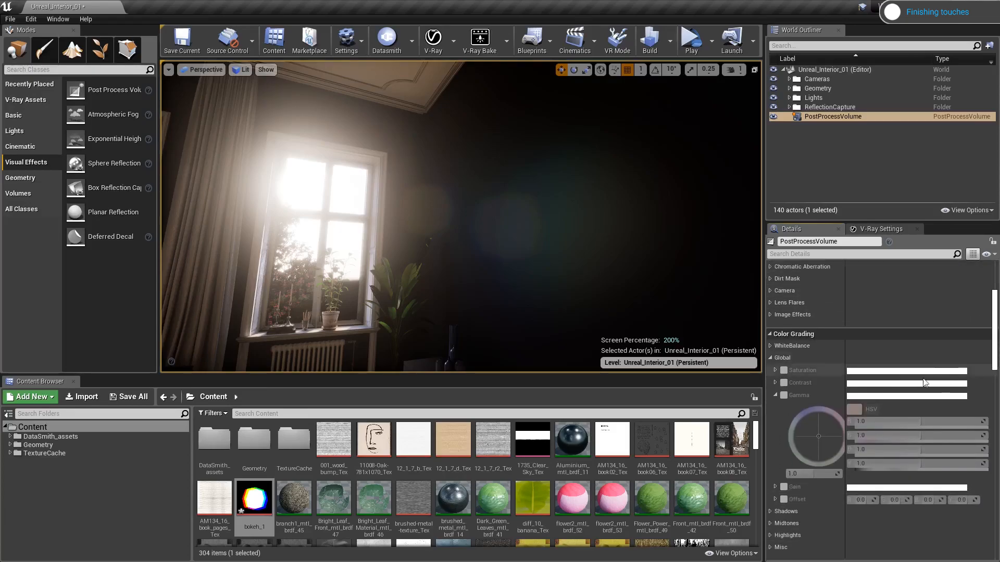
click(783, 395)
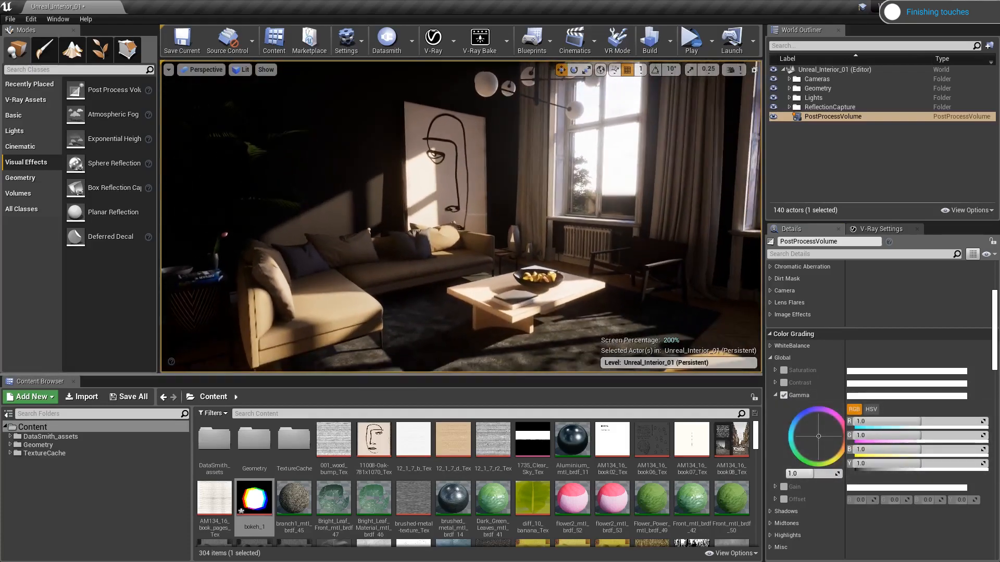
drag(899, 463, 930, 464)
right_drag(597, 286, 583, 271)
right_drag(649, 324, 669, 338)
mouse_move(818, 435)
mouse_down()
mouse_move(829, 430)
mouse_move(822, 434)
mouse_up()
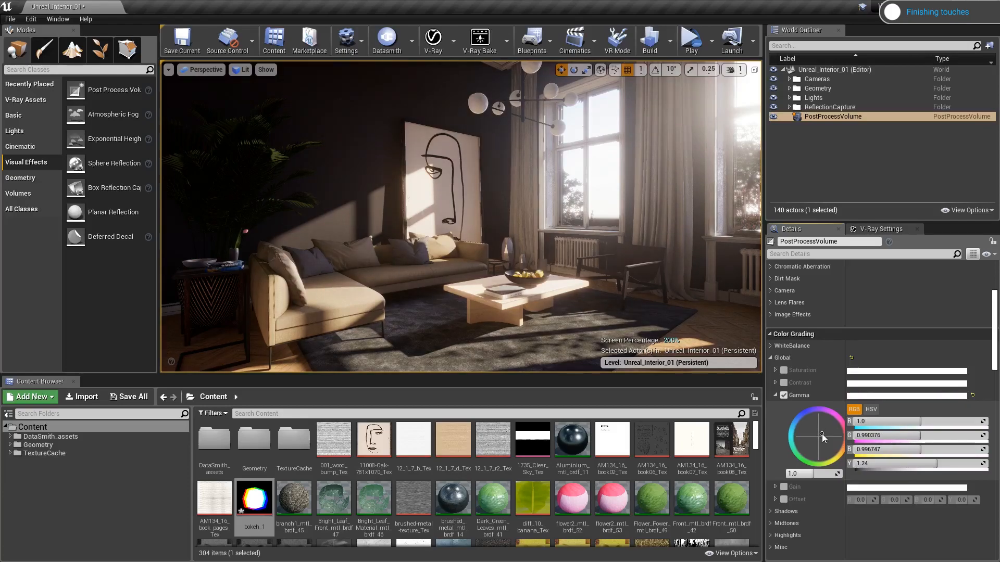
Switch the Gamma override off and on again to compare its effect on the room.
click(784, 395)
click(784, 396)
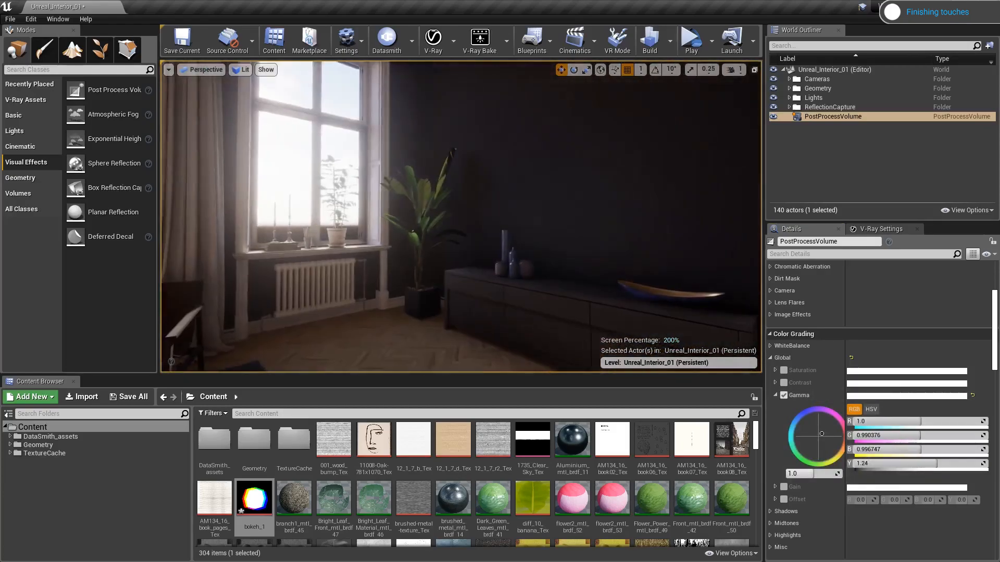
right_drag(581, 268, 573, 269)
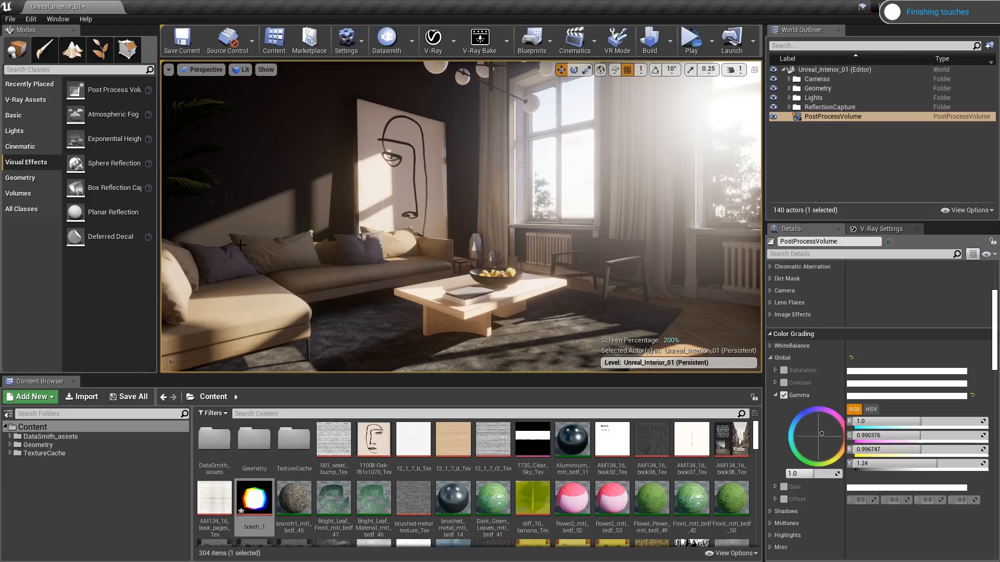
Place a Cine Camera Actor in the room near the coffee table and pilot it.
click(35, 147)
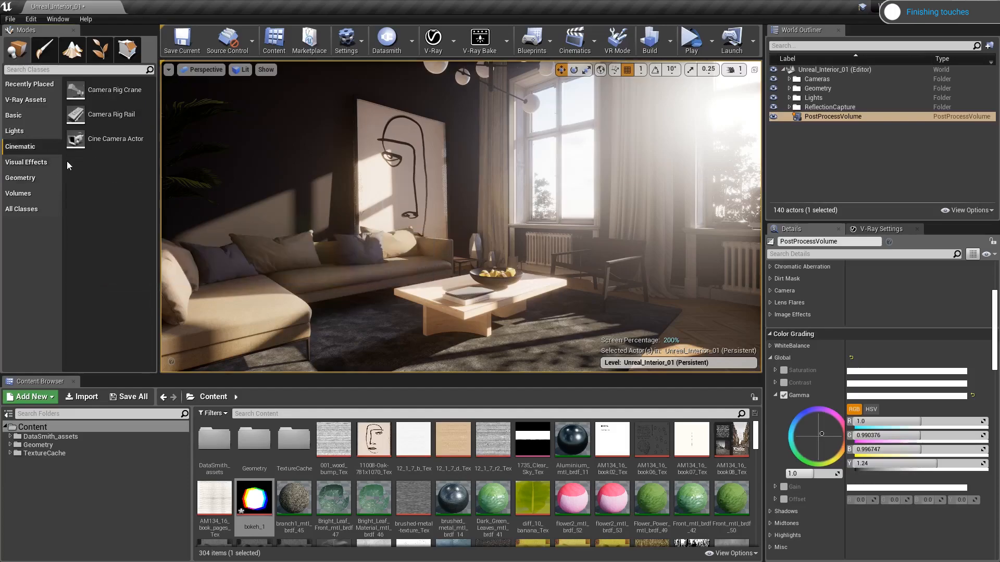
drag(81, 139, 466, 241)
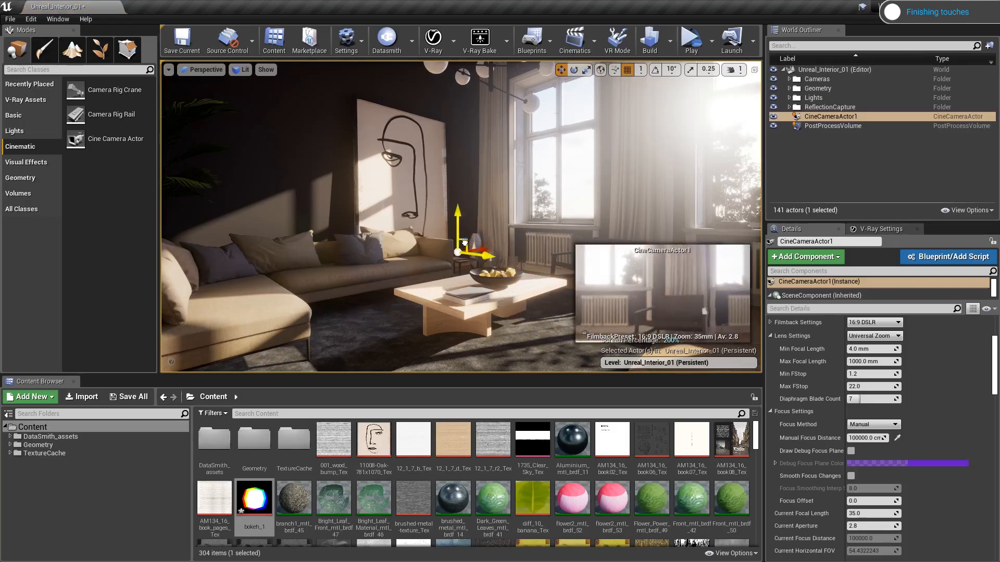
click(202, 70)
click(221, 167)
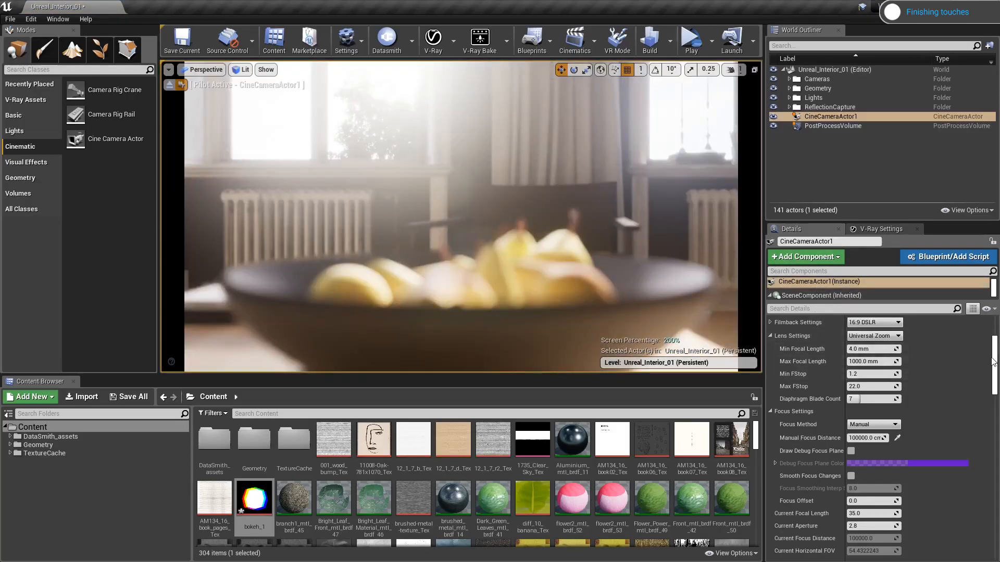
Set the cine camera's Focus Method to None and its Current Focal Length to 25 mm.
scroll(995, 361, up, 1)
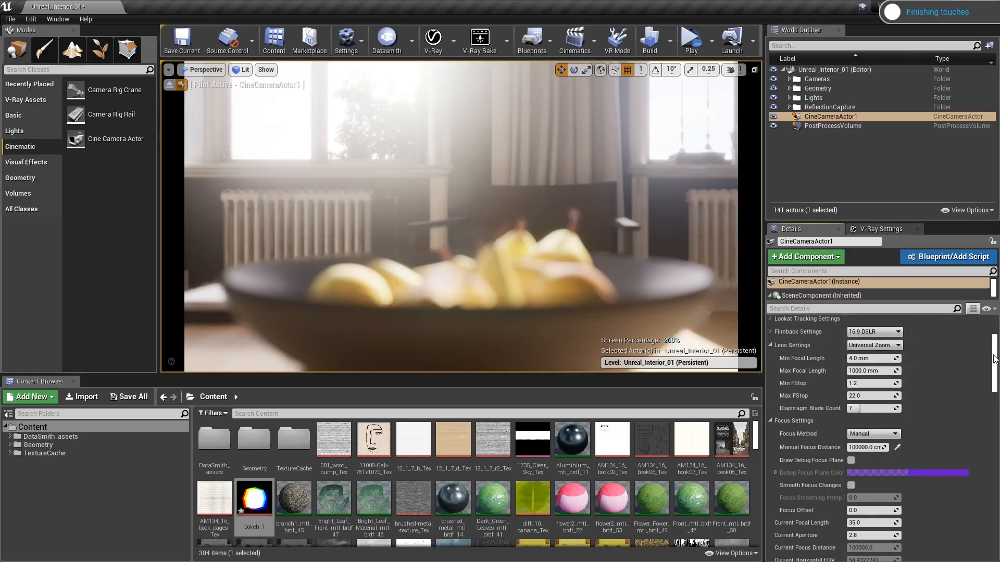
click(899, 345)
click(874, 413)
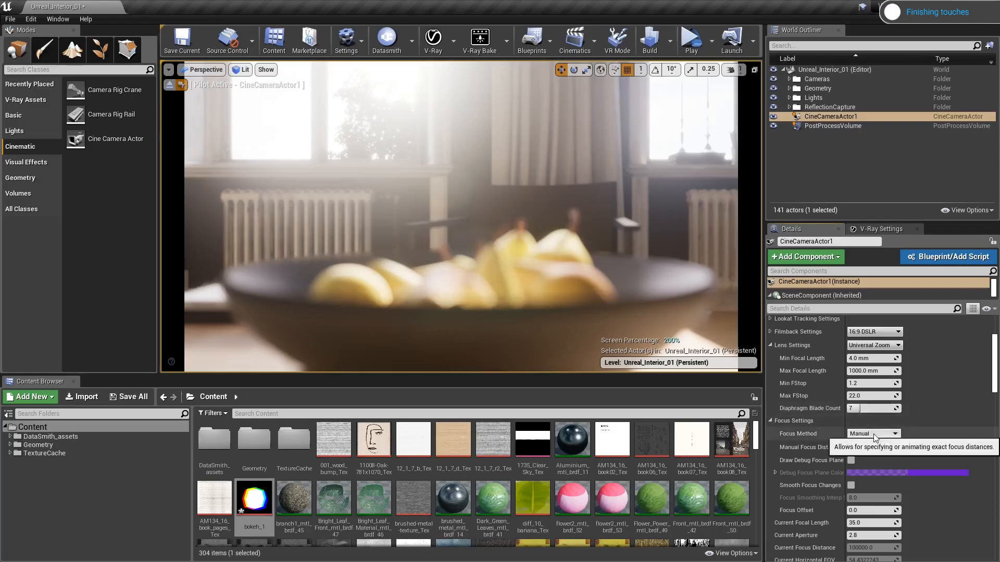
click(873, 434)
click(867, 442)
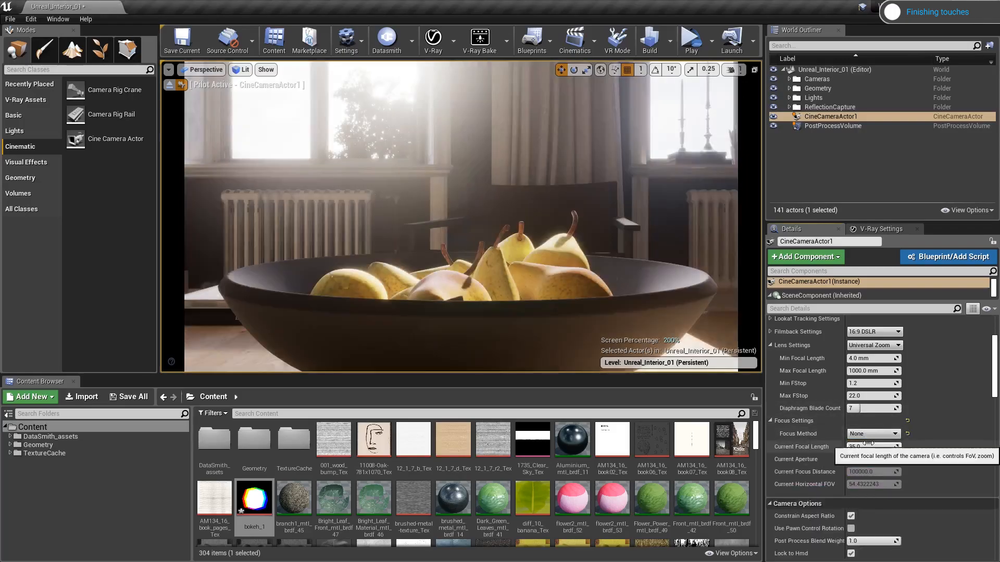
click(869, 448)
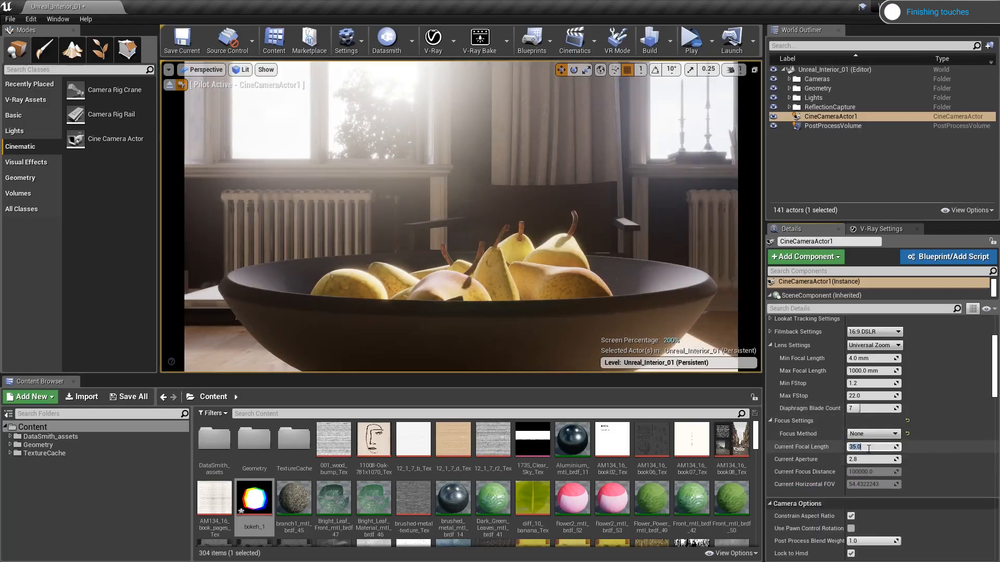
text(25)
key(Return)
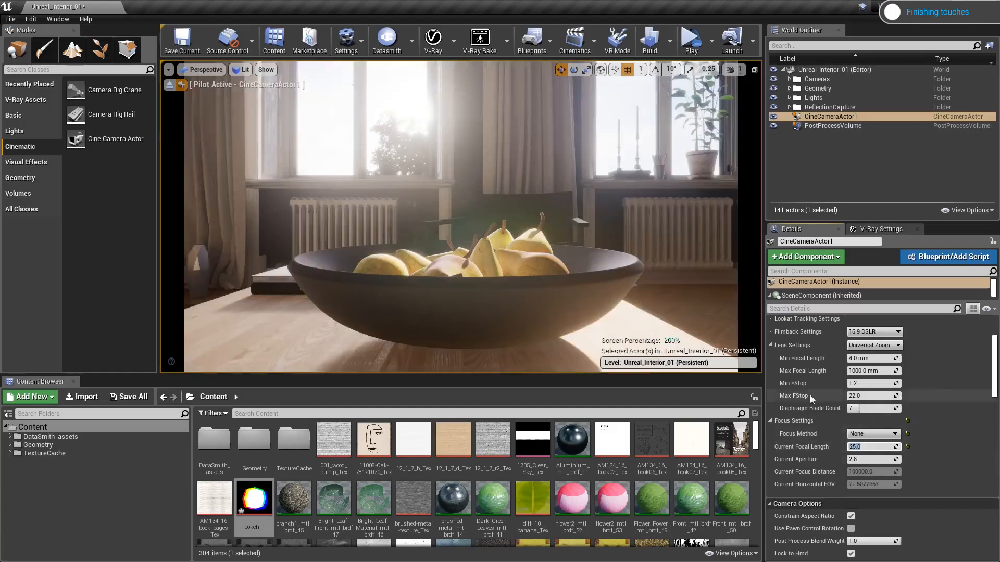
Move the piloted camera back to frame the face painting, sofa, coffee table and window, with nothing selected.
right_drag(604, 292, 511, 324)
key(s)
key(Escape)
right_drag(596, 288, 704, 250)
key(w)
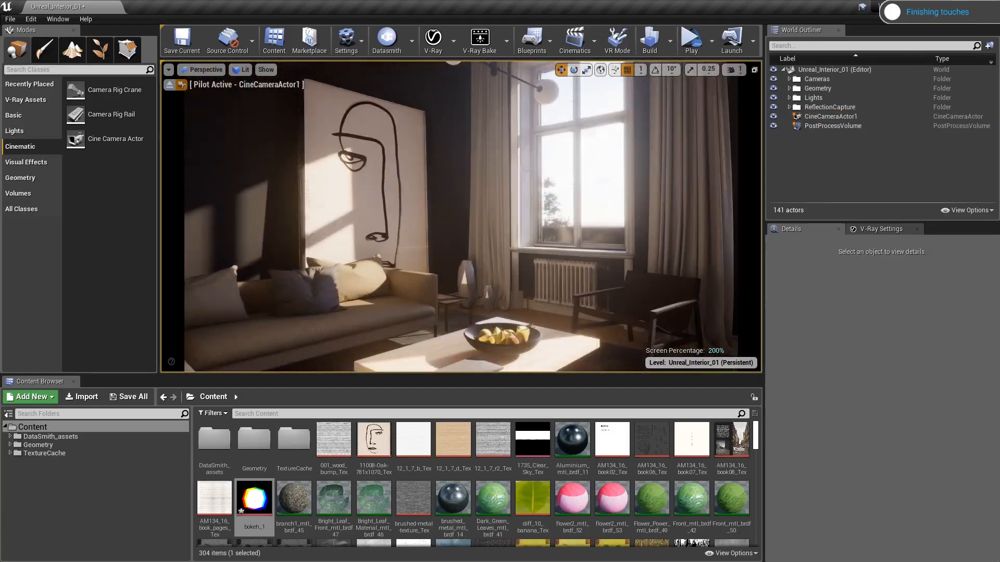
Select the dark sideboard Draw_01 and open its Wood_Dark2 material instance for editing.
right_drag(573, 283, 529, 292)
click(529, 292)
mouse_move(628, 301)
right_down()
mouse_move(607, 297)
mouse_move(616, 300)
right_up()
double_click(867, 351)
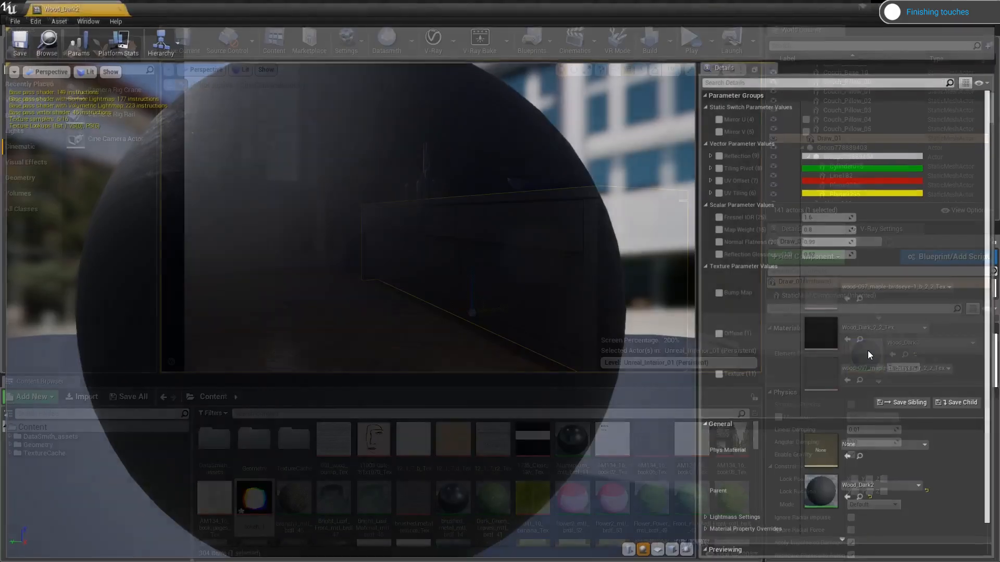
Shrink and reposition the Wood_Dark2 material window so the sideboard stays visible in the viewport, and deselect the sideboard.
click(971, 5)
drag(564, 144, 373, 24)
drag(596, 311, 424, 529)
drag(302, 405, 198, 359)
right_drag(484, 295, 464, 297)
key(Escape)
Expand the instance's Material Property Overrides, inspect its Wood_Dark2 parent material, and return to the instance.
scroll(420, 268, down, 3)
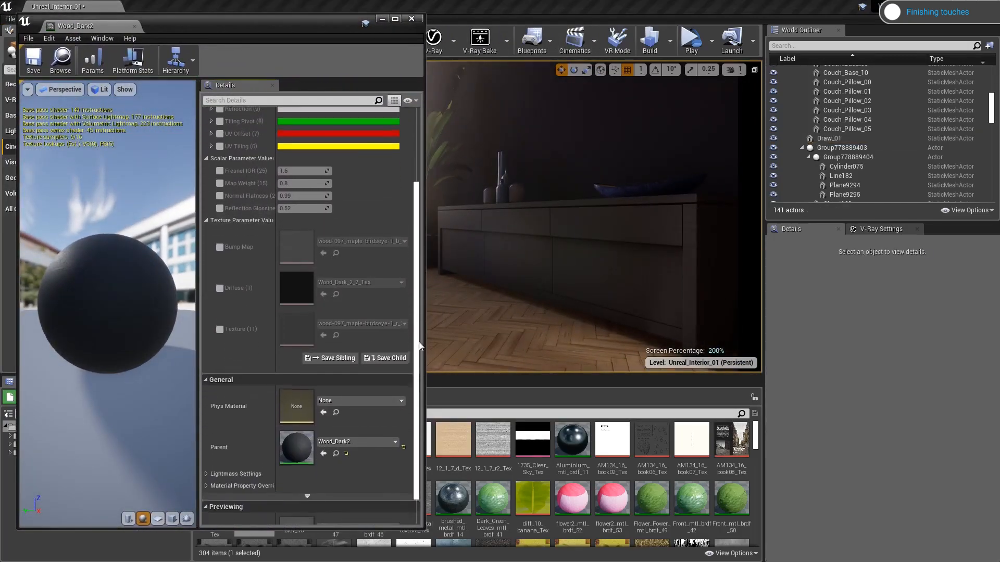
click(204, 451)
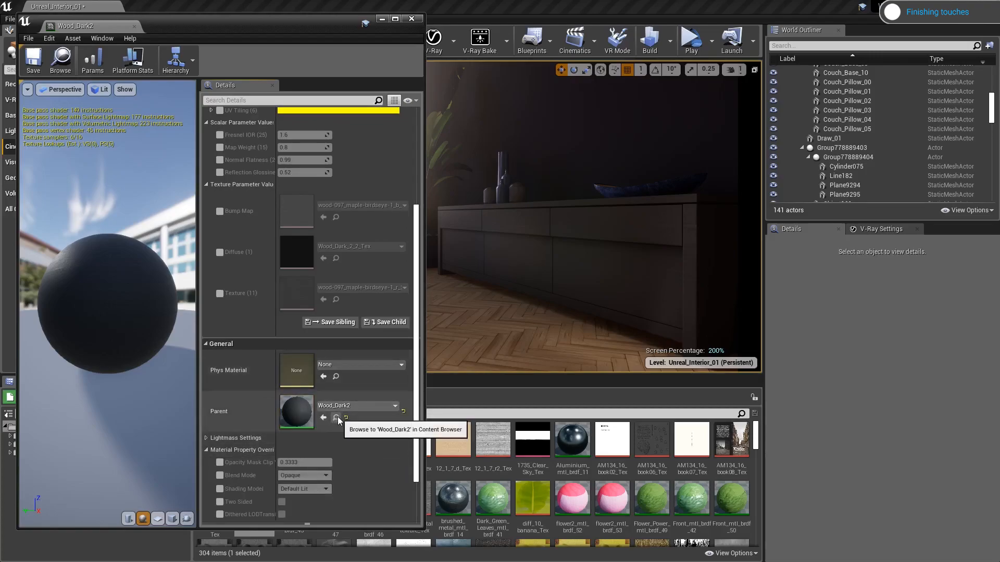
double_click(295, 416)
right_drag(194, 140, 357, 98)
click(78, 25)
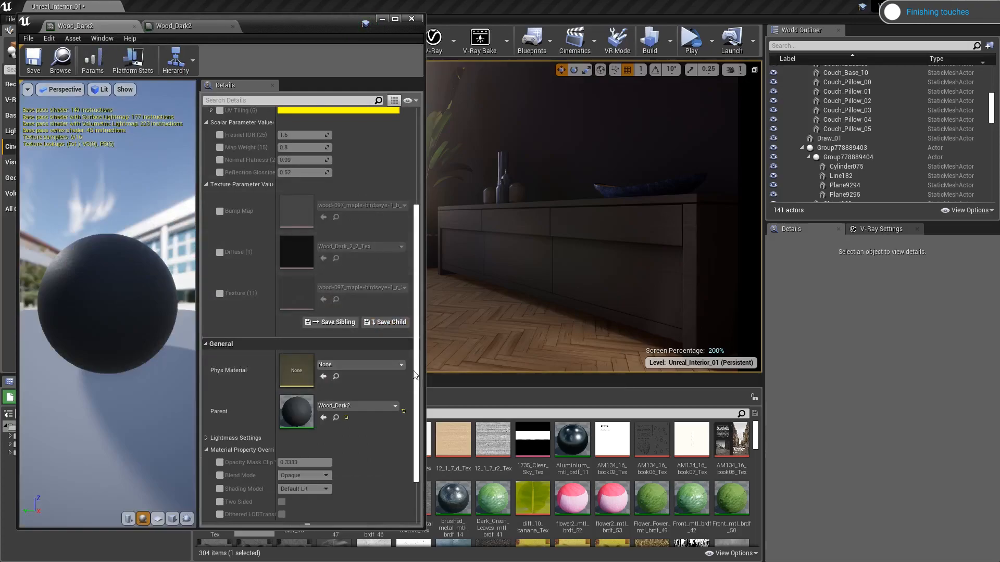
Enable the Reflection parameter override in the Wood_Dark2 instance and brighten its colour to a near-white grey of about 0.92.
scroll(417, 367, up, 6)
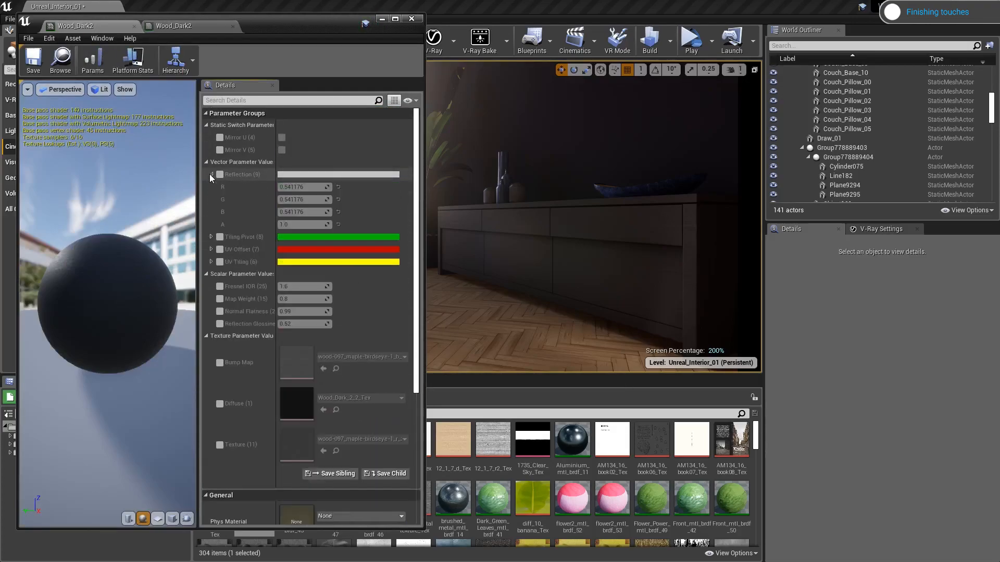
click(219, 176)
click(312, 176)
drag(467, 243, 475, 221)
click(526, 181)
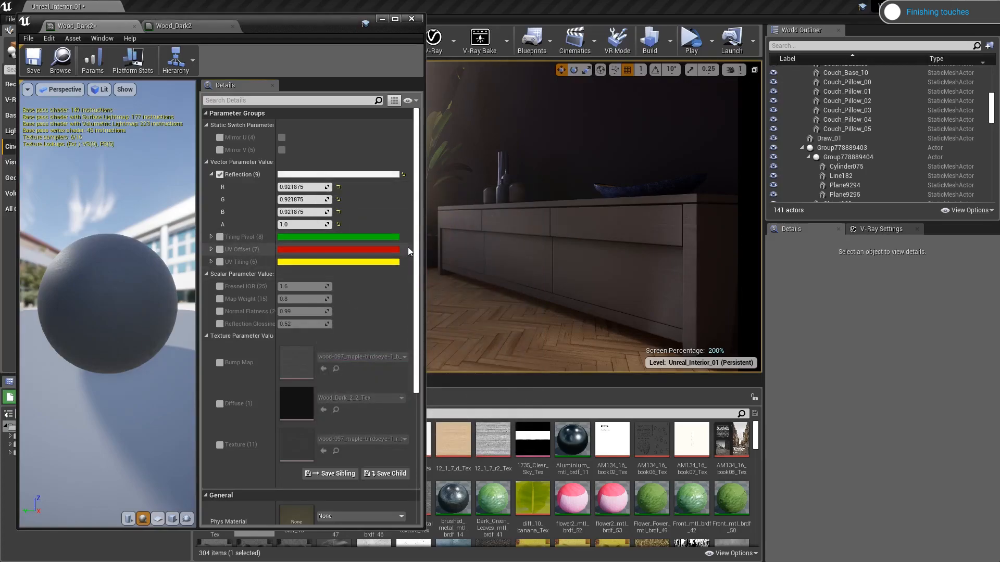
Enable the Diffuse texture override, keeping Wood_Dark_2_2_Tex, and inspect the Tiling Pivot parameter.
click(219, 404)
scroll(420, 379, down, 2)
scroll(420, 379, up, 2)
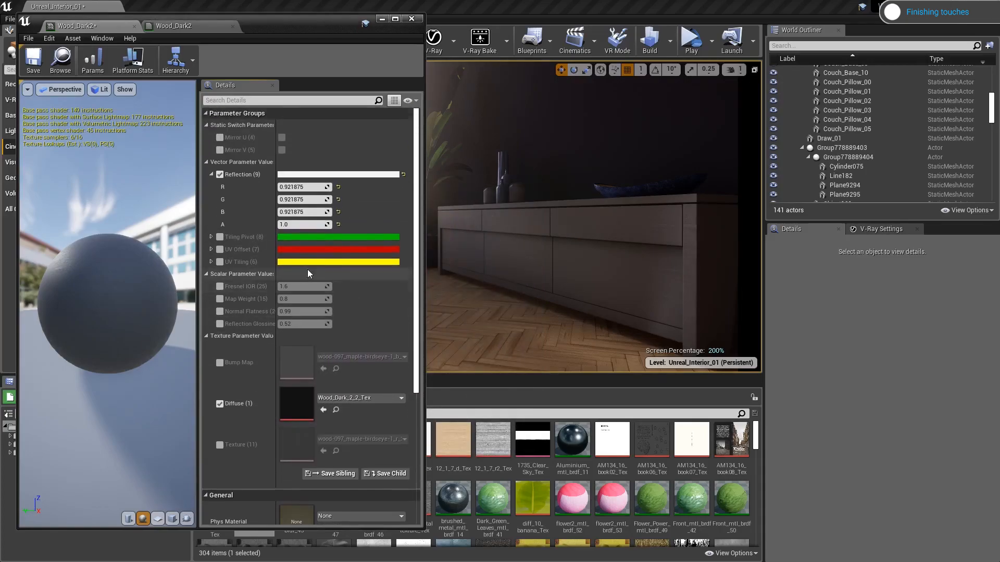
click(210, 237)
click(210, 237)
Enable the Fresnel IOR override, lower it to about 1.01, and check the sideboard from a closer view.
click(219, 286)
drag(301, 287, 279, 287)
right_drag(500, 224, 552, 239)
Try a value of 2 for the R, G and B channels of the Reflection colour.
click(319, 188)
text(2)
click(313, 200)
text(2)
click(313, 212)
text(2)
key(Return)
Set the R, G and B channels of the Reflection colour to 1.
click(322, 188)
text(1)
key(Tab)
text(1)
key(Tab)
text(1)
Enable the Reflection Glossiness override and set it to 0.8.
click(219, 324)
drag(299, 324, 322, 324)
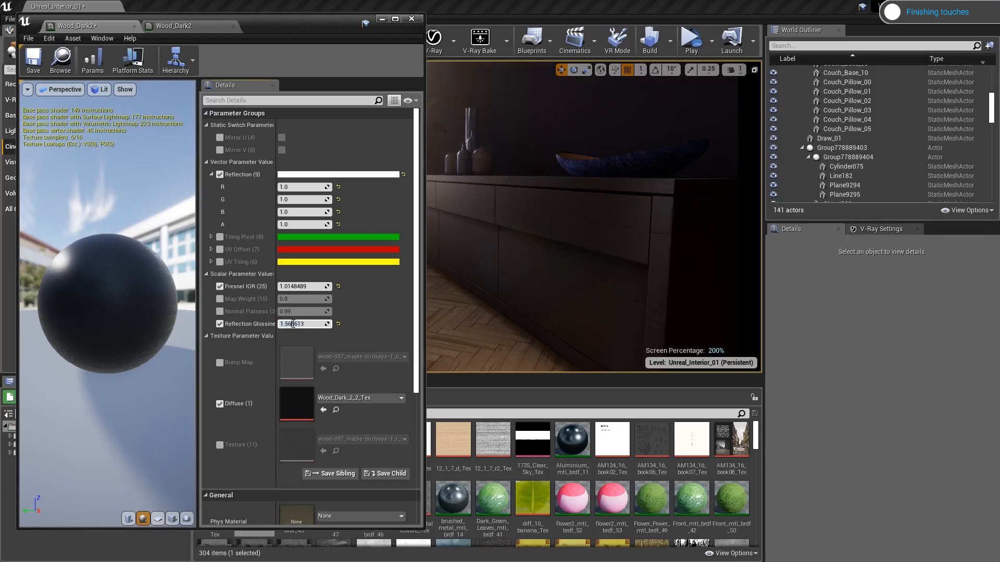
text(0.8)
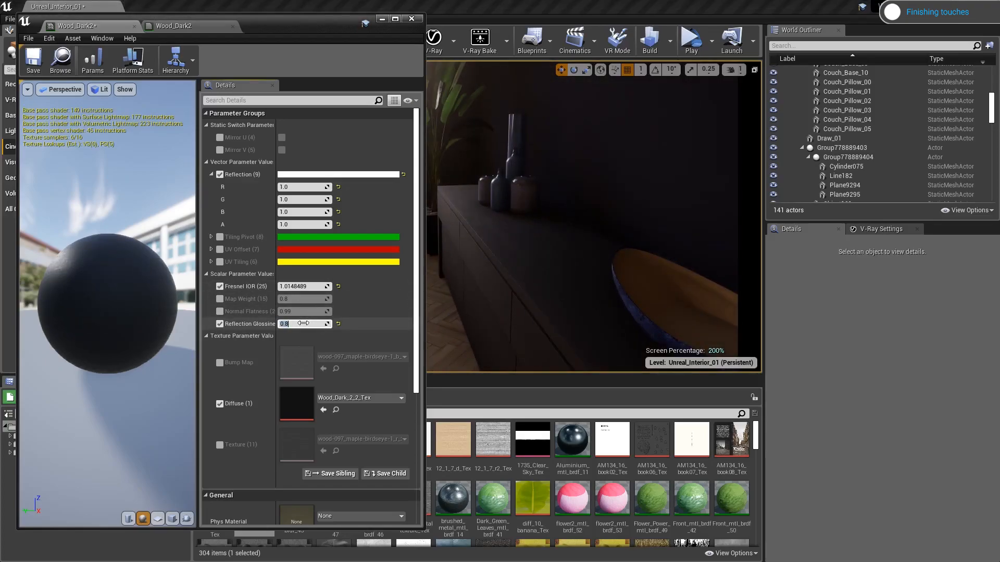
Close the Wood_Dark2 material window and turn the piloted camera up towards the globe ceiling lamp near the window.
right_drag(573, 229, 443, 245)
click(412, 19)
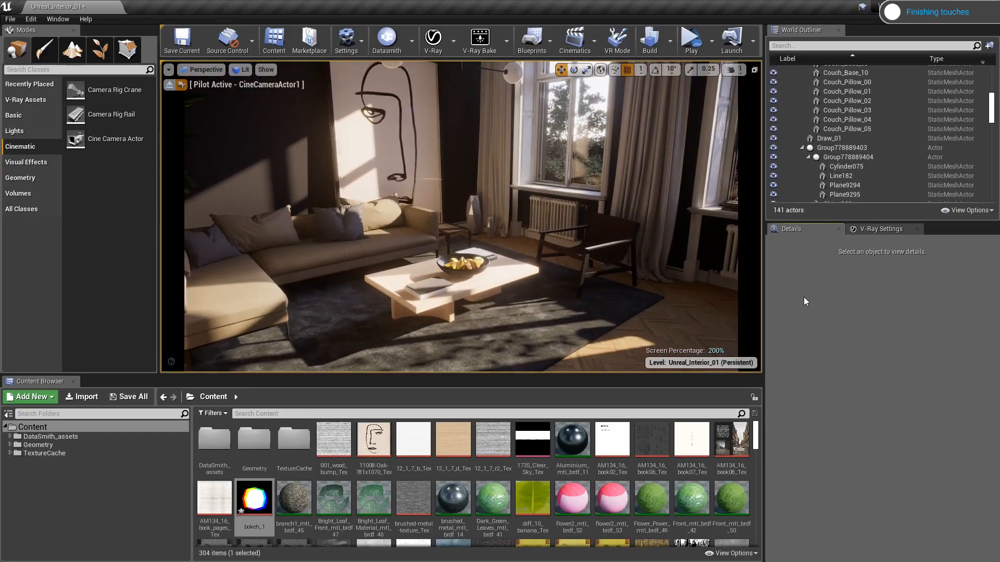
right_drag(521, 235, 275, 208)
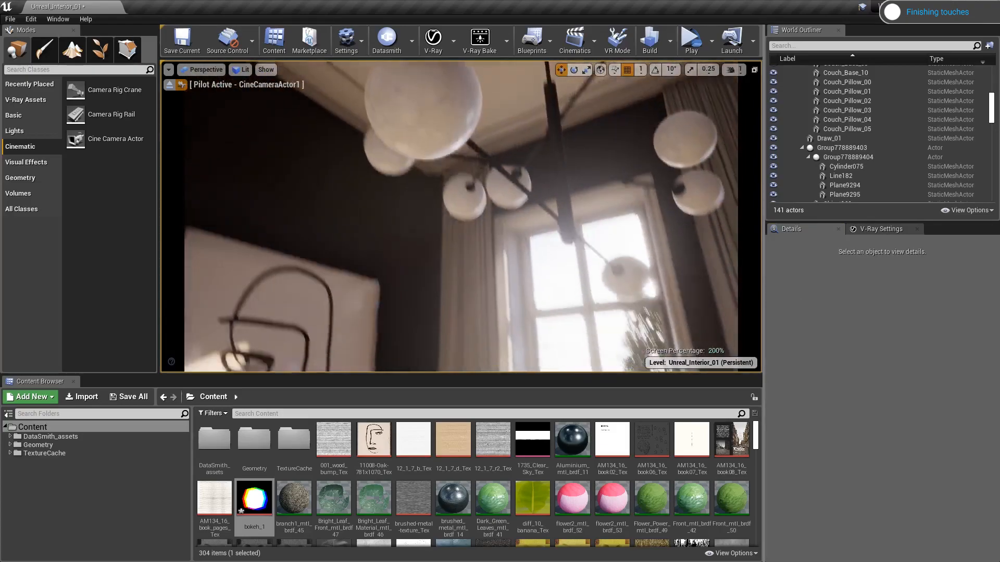